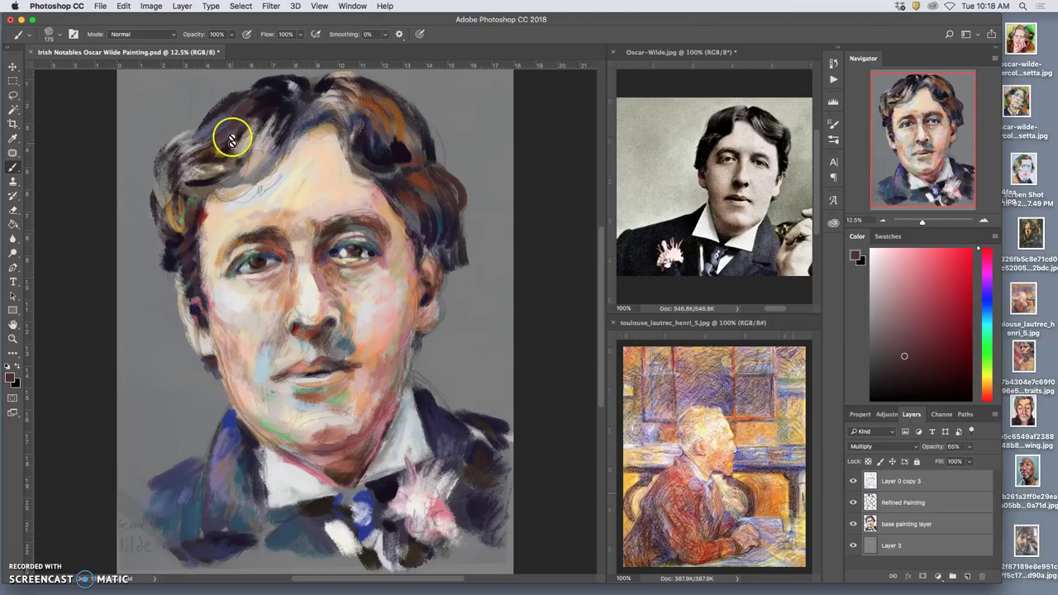
Flip the four selected layers of the portrait painting horizontally and apply the transformation
left_click(154, 6)
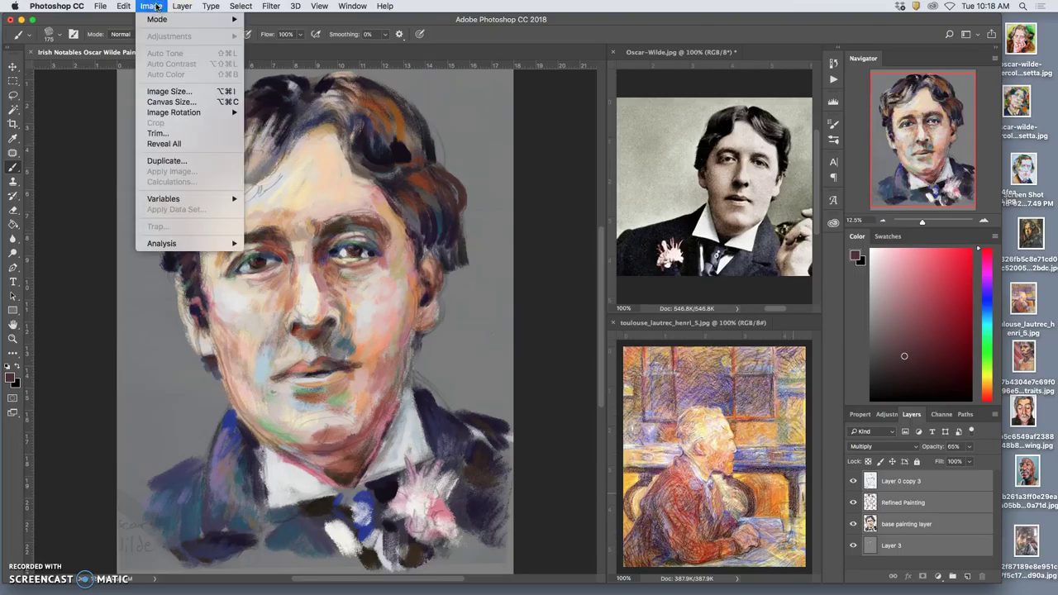
left_click(156, 6)
key("super+t")
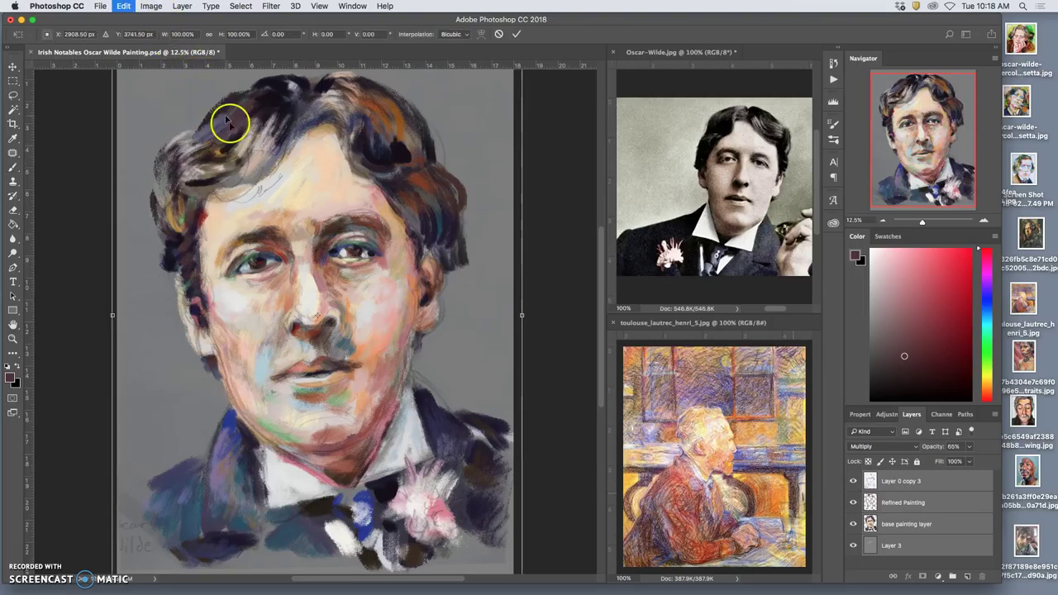
right_click(289, 202)
left_click(321, 338)
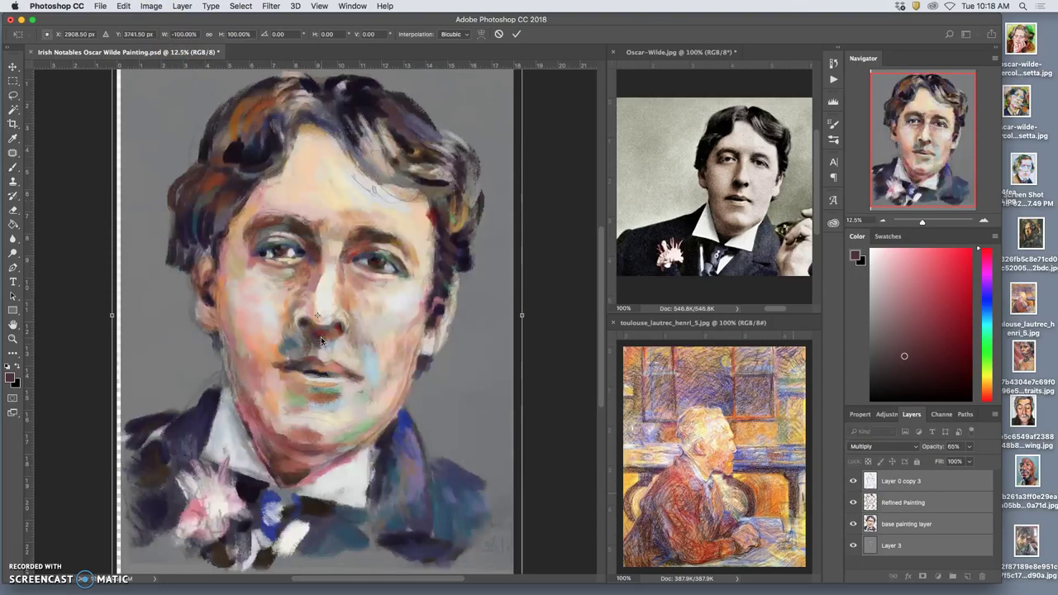
left_click(321, 340)
left_click(744, 128)
key("Return")
On the Refined Painting layer, brush sampled reddish and skin tones along the left edge of the cheek and jaw
left_click(903, 503)
key("b")
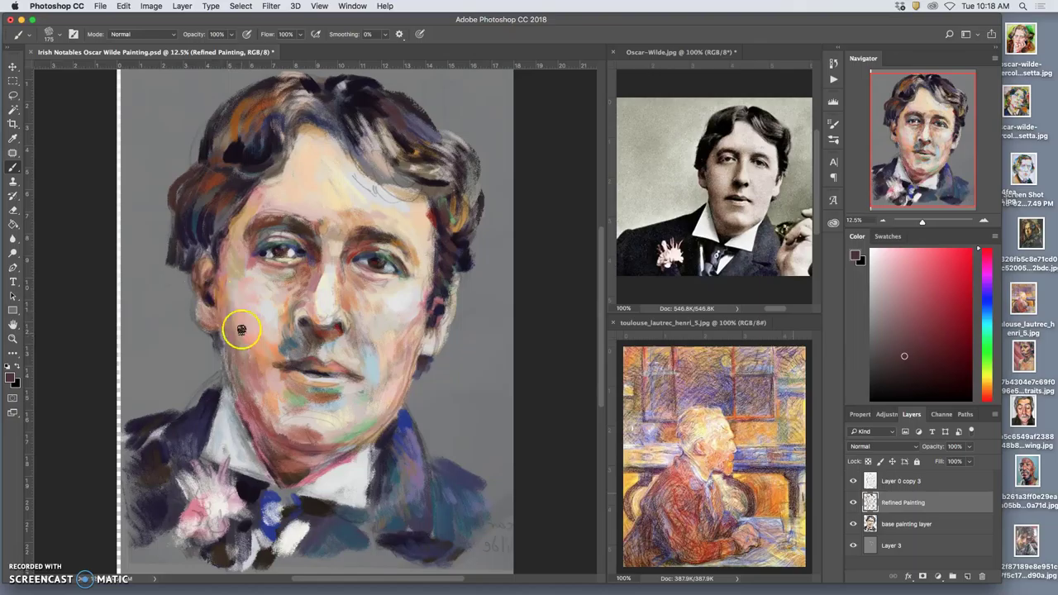
left_click(253, 372, "alt")
mouse_move(224, 346)
left_mouse_down()
mouse_move(241, 405)
mouse_move(257, 419)
mouse_move(245, 397)
left_mouse_up()
left_click(255, 415, "alt")
left_click(256, 415, "alt")
left_click(248, 402, "alt")
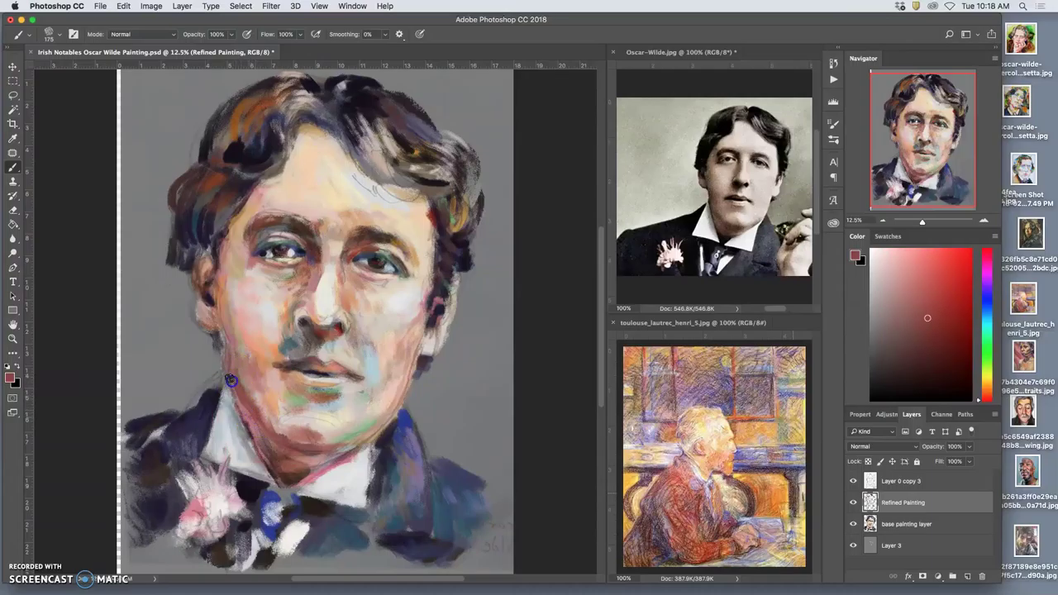
mouse_move(224, 335)
left_mouse_down()
mouse_move(225, 364)
mouse_move(217, 329)
mouse_move(236, 392)
mouse_move(226, 315)
mouse_move(228, 369)
mouse_move(225, 345)
mouse_move(249, 415)
mouse_move(236, 378)
mouse_move(263, 393)
left_mouse_up()
left_click(230, 314, "alt")
left_click(263, 419, "alt")
Paint sampled dark blue and near-black strokes on the left coat collar and lapel, down to the flower
left_click(201, 406, "alt")
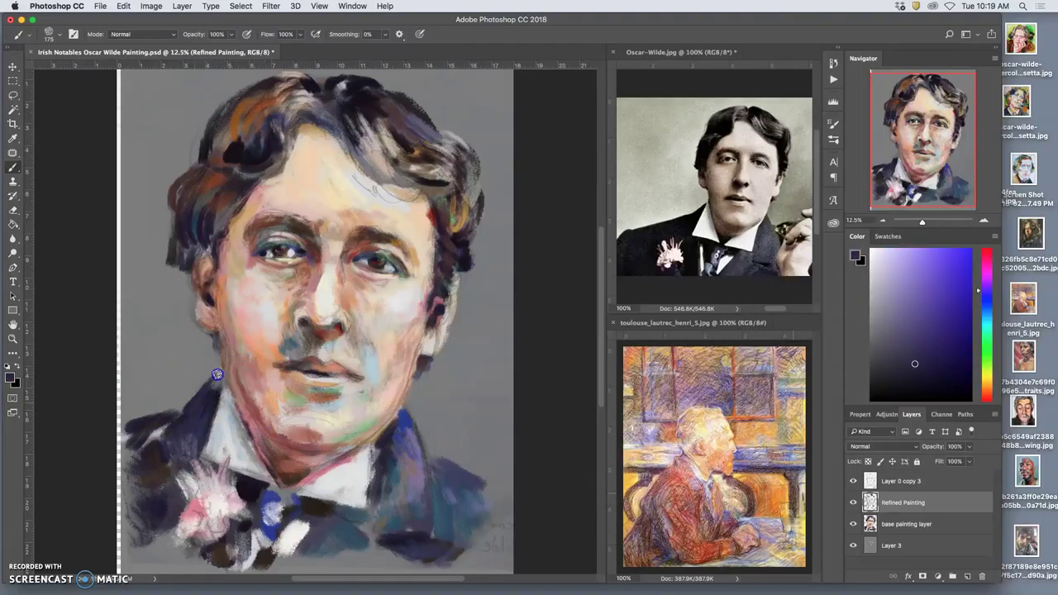
left_click_drag(223, 375, 215, 396)
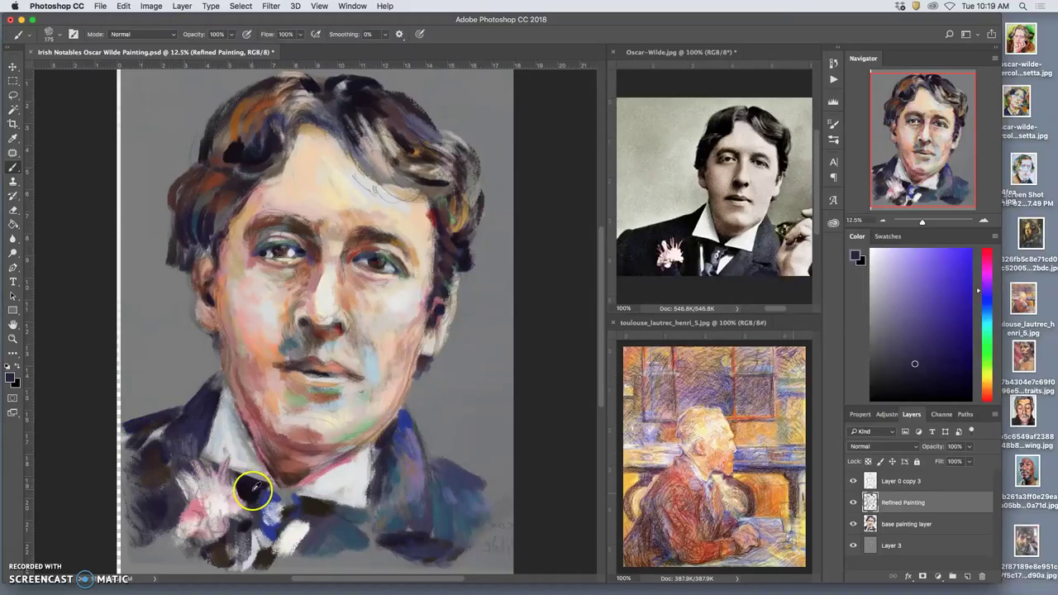
left_click(252, 491, "alt")
mouse_move(207, 443)
left_mouse_down()
mouse_move(183, 470)
mouse_move(193, 467)
mouse_move(197, 485)
left_mouse_up()
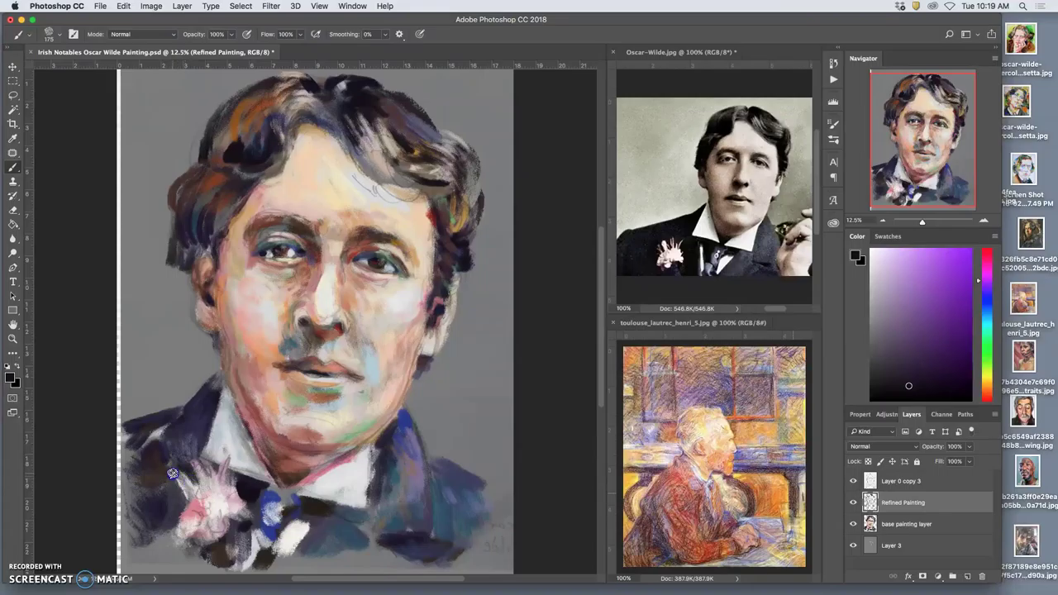
left_click_drag(180, 478, 183, 496)
Add sampled light grey petal strokes to the flower and refine the left lapel and collar edge
left_click(189, 491, "alt")
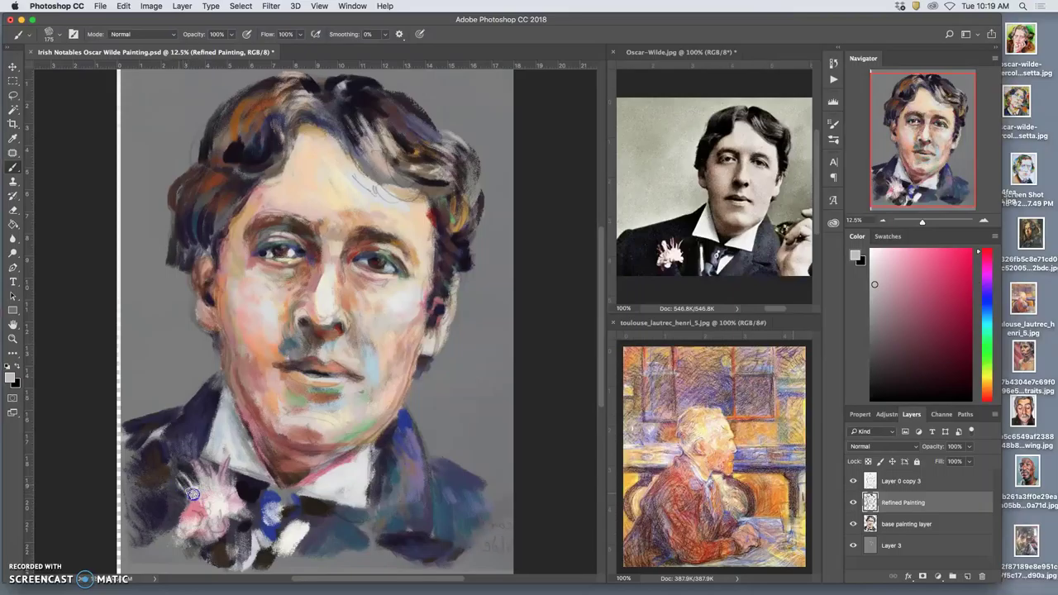
left_click(201, 466, "alt")
left_click(194, 437)
left_click_drag(203, 434, 216, 391)
left_click(207, 402, "alt")
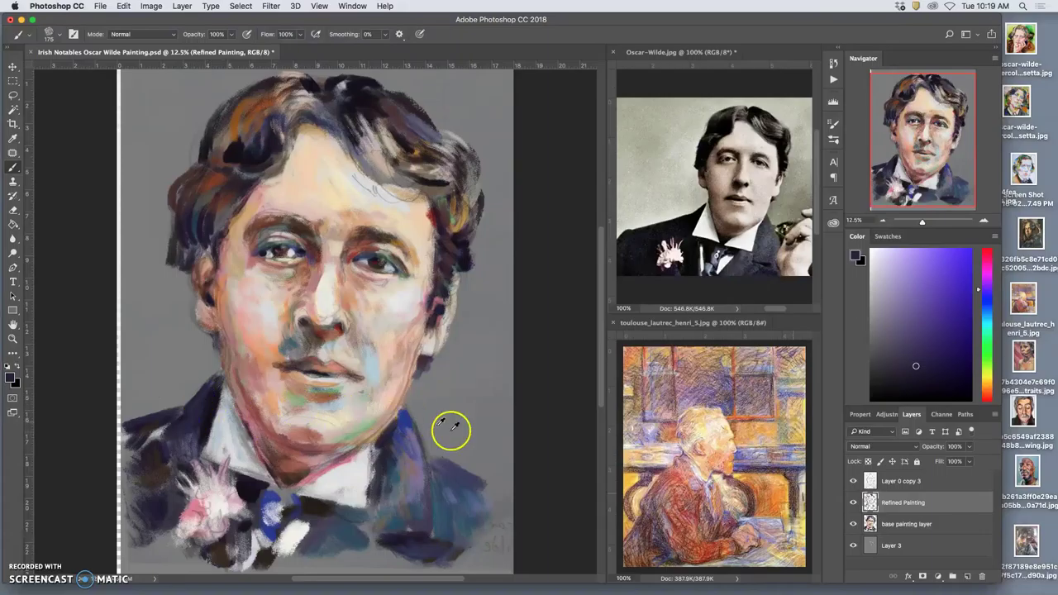
Brush sampled mauve accents on the coat and near-black strokes over the left shoulder
left_click(189, 373, "alt")
mouse_move(198, 426)
left_mouse_down()
mouse_move(193, 452)
mouse_move(186, 432)
left_mouse_up()
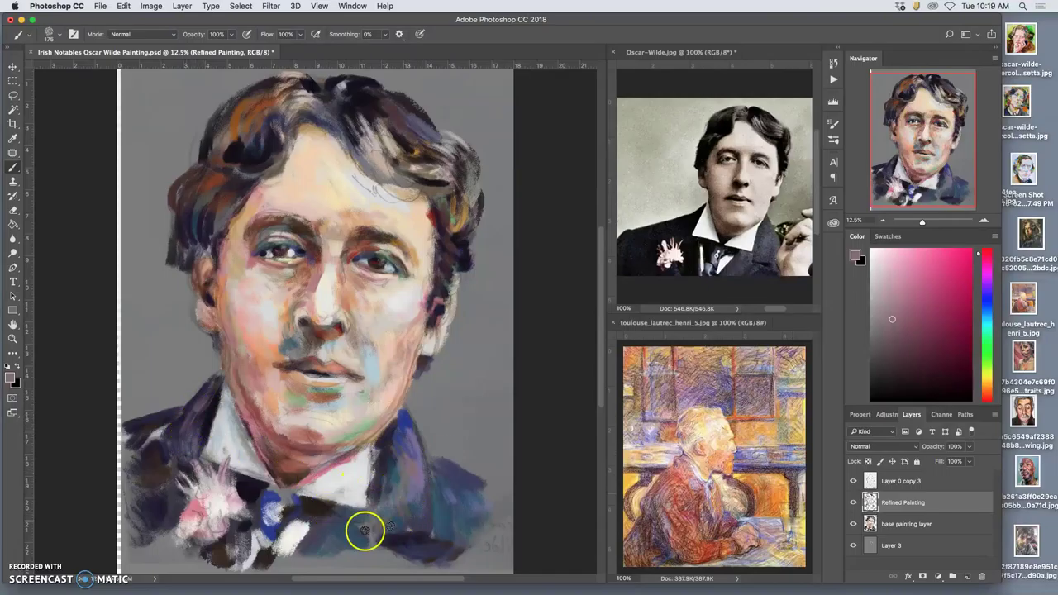
left_click_drag(436, 476, 421, 490)
left_click(246, 491, "alt")
mouse_move(139, 424)
left_mouse_down()
mouse_move(173, 437)
mouse_move(166, 425)
mouse_move(162, 434)
mouse_move(173, 421)
mouse_move(150, 461)
left_mouse_up()
Darken the hair at both temples and define the hairline over the right forehead with sampled near-black
mouse_move(281, 198)
left_mouse_down()
mouse_move(267, 156)
mouse_move(275, 166)
mouse_move(219, 269)
mouse_move(228, 220)
mouse_move(219, 270)
mouse_move(240, 210)
mouse_move(225, 263)
left_mouse_up()
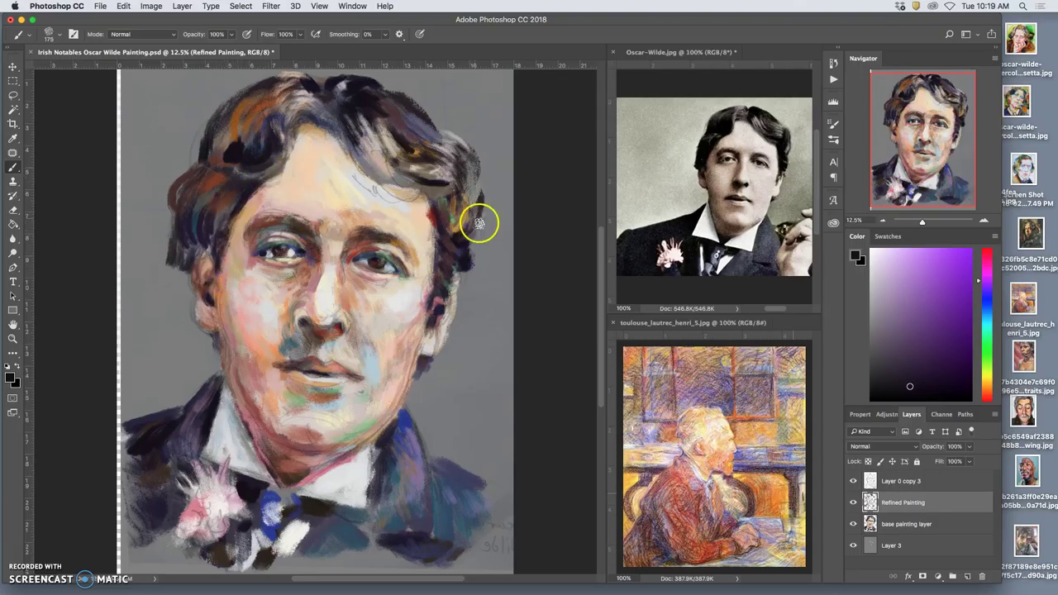
mouse_move(451, 256)
left_mouse_down()
mouse_move(449, 208)
mouse_move(443, 280)
mouse_move(433, 231)
mouse_move(423, 235)
mouse_move(428, 207)
left_mouse_up()
left_click(422, 236, "alt")
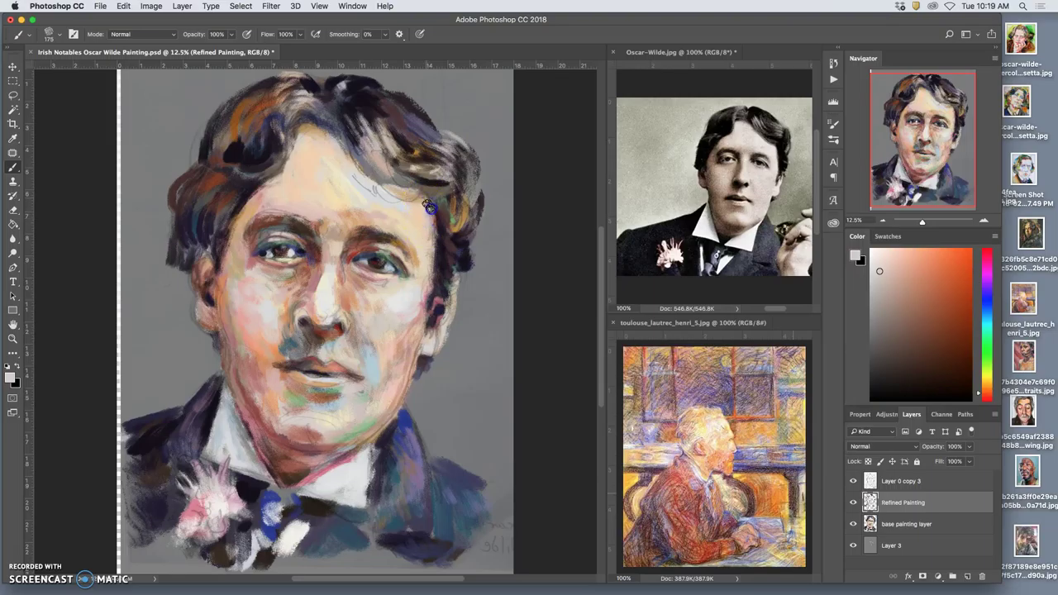
left_click(438, 177, "alt")
left_click_drag(393, 182, 419, 191)
mouse_move(368, 155)
left_mouse_down()
mouse_move(408, 197)
mouse_move(351, 164)
mouse_move(404, 193)
mouse_move(365, 145)
mouse_move(386, 182)
left_mouse_up()
left_click_drag(357, 136, 390, 190)
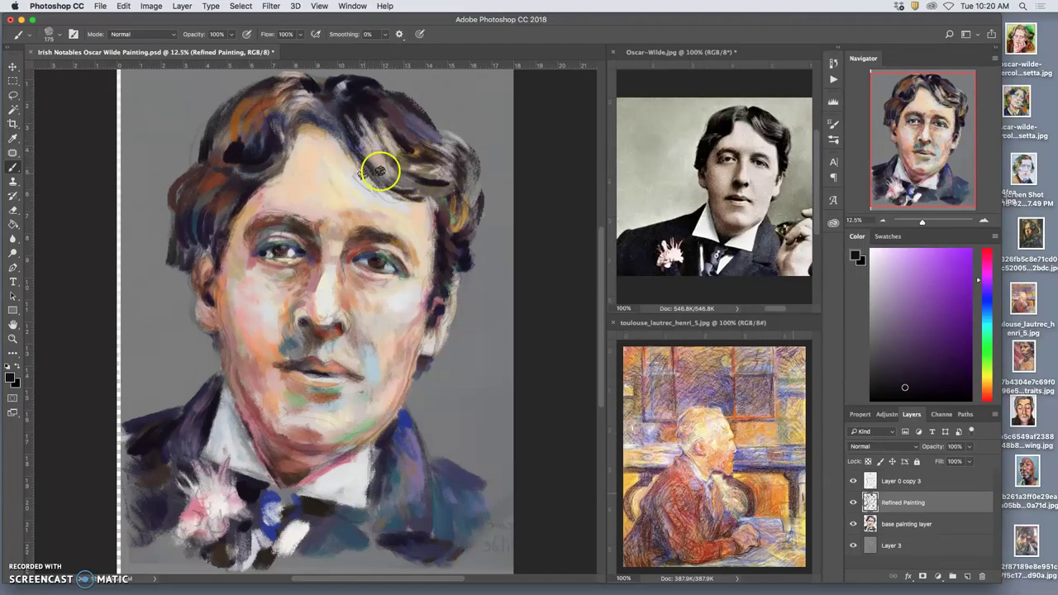
left_click(363, 169, "alt")
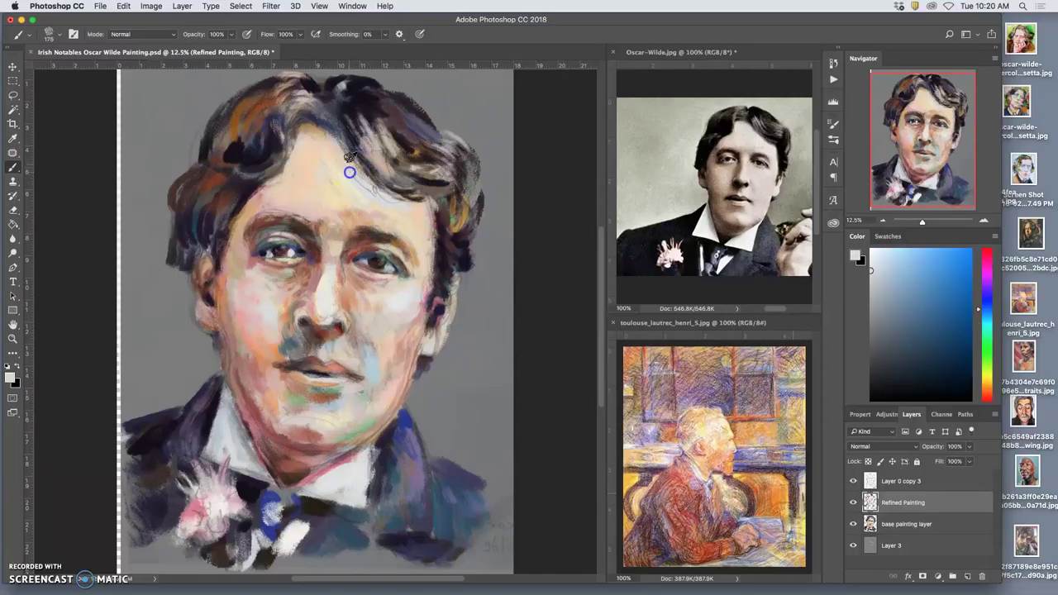
Paint sampled near-black and dark red strands into the fringe above the centre of the forehead
left_click(337, 109, "alt")
left_click_drag(299, 112, 305, 111)
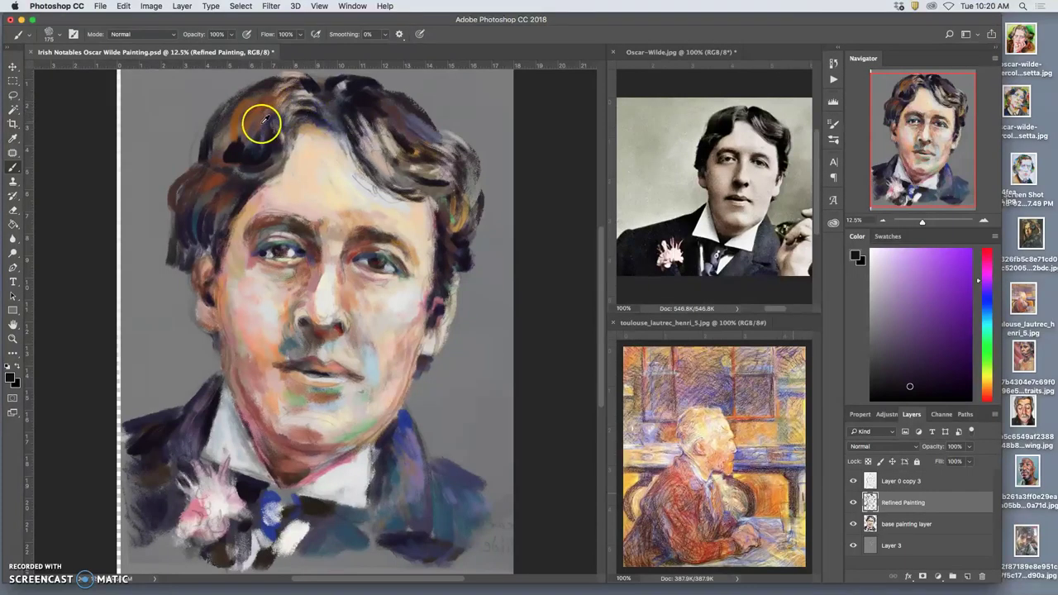
left_click(354, 258, "alt")
mouse_move(330, 120)
left_mouse_down()
mouse_move(334, 87)
mouse_move(317, 104)
left_mouse_up()
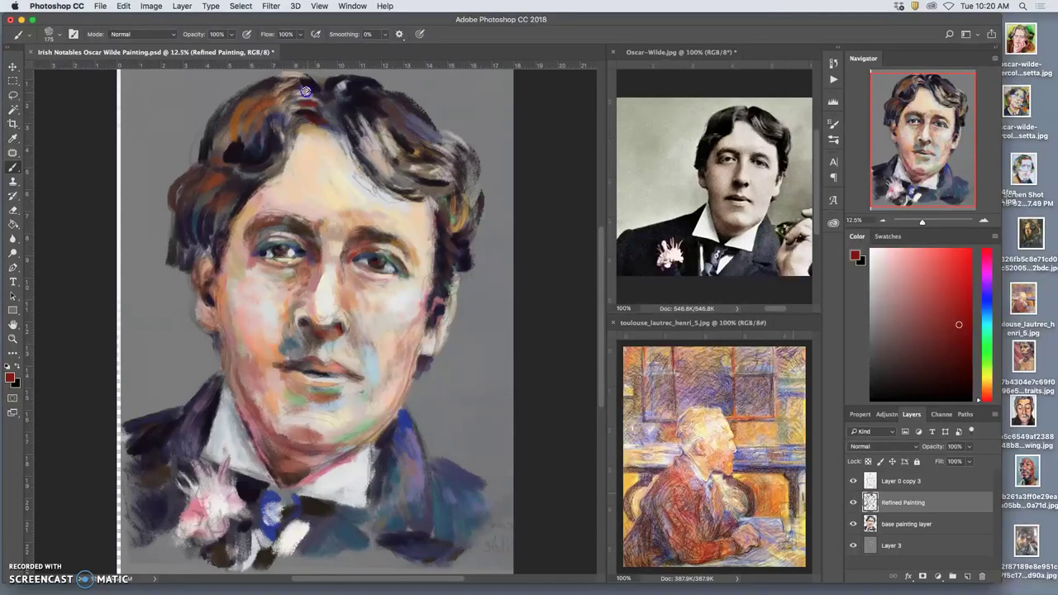
mouse_move(295, 108)
left_mouse_down()
mouse_move(301, 101)
mouse_move(304, 128)
mouse_move(296, 101)
left_mouse_up()
left_click(347, 105, "alt")
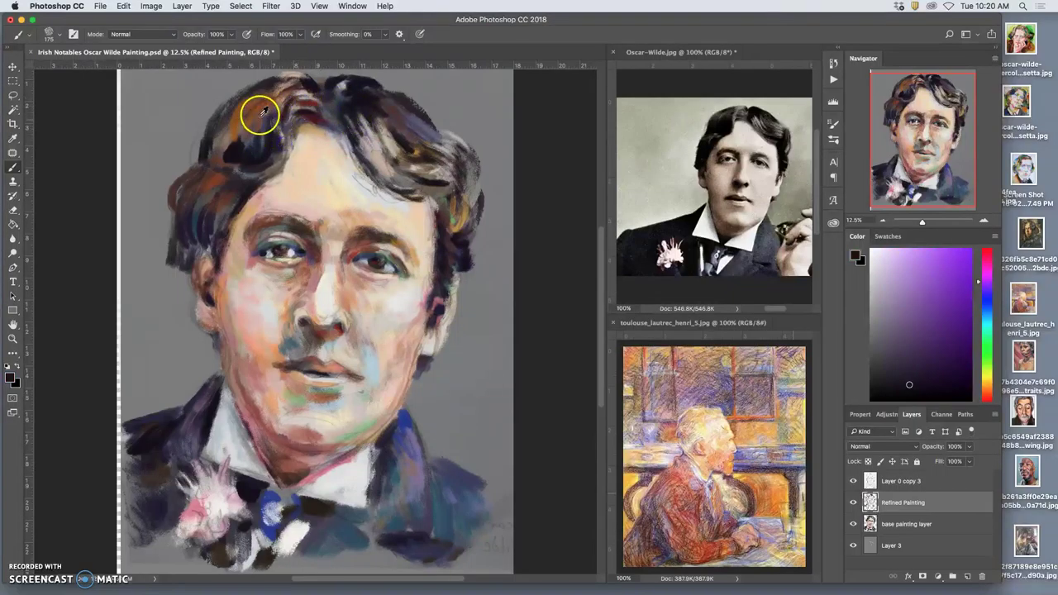
Work sampled orange-brown and near-black strokes into the fringe and the hair beside the right temple
left_click(288, 104, "alt")
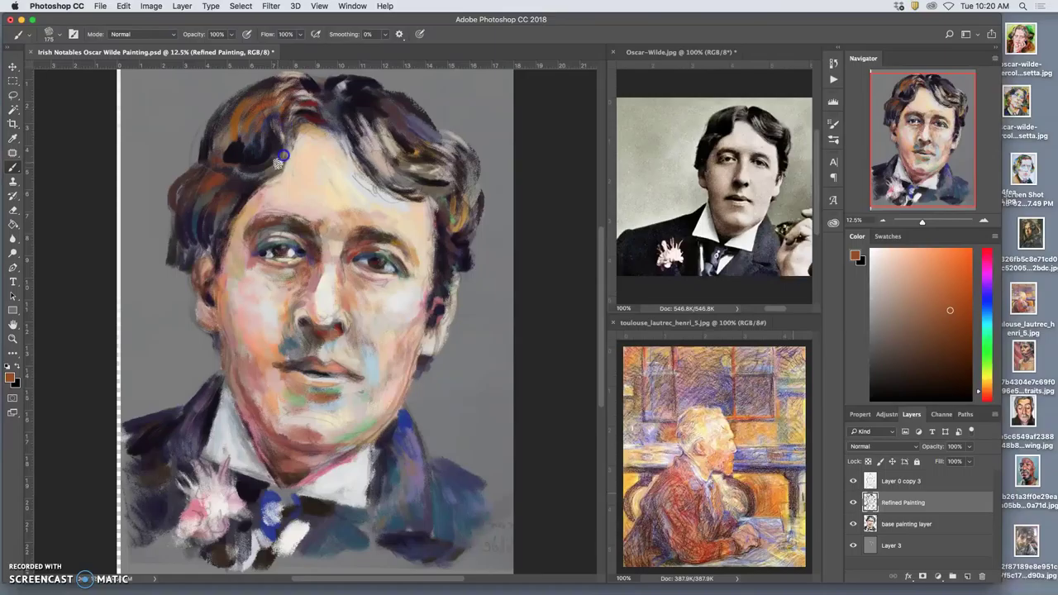
left_click(352, 131, "alt")
left_click_drag(446, 213, 460, 245, "alt")
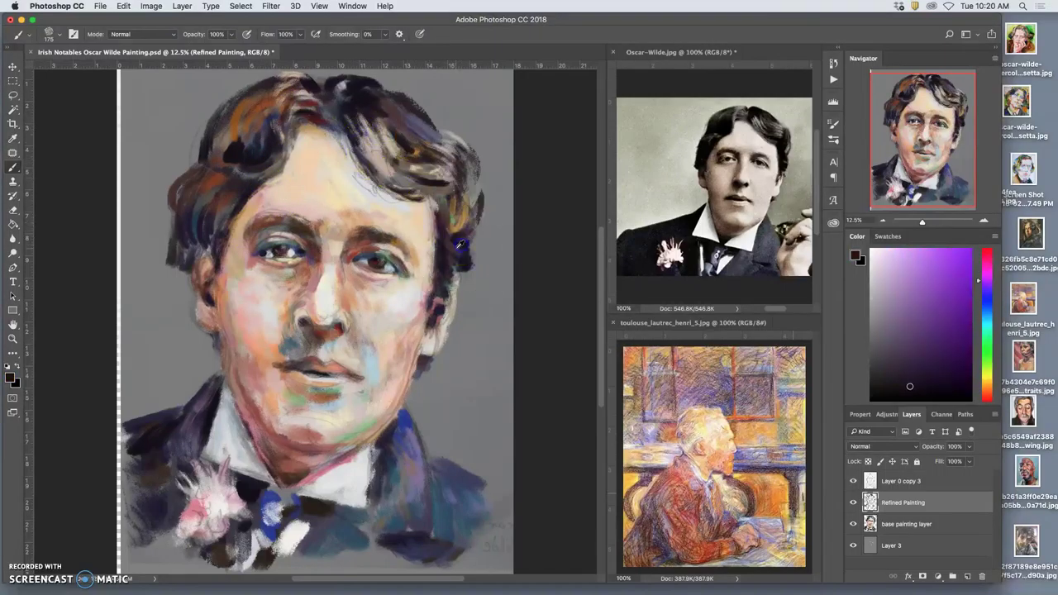
left_click_drag(319, 114, 317, 111)
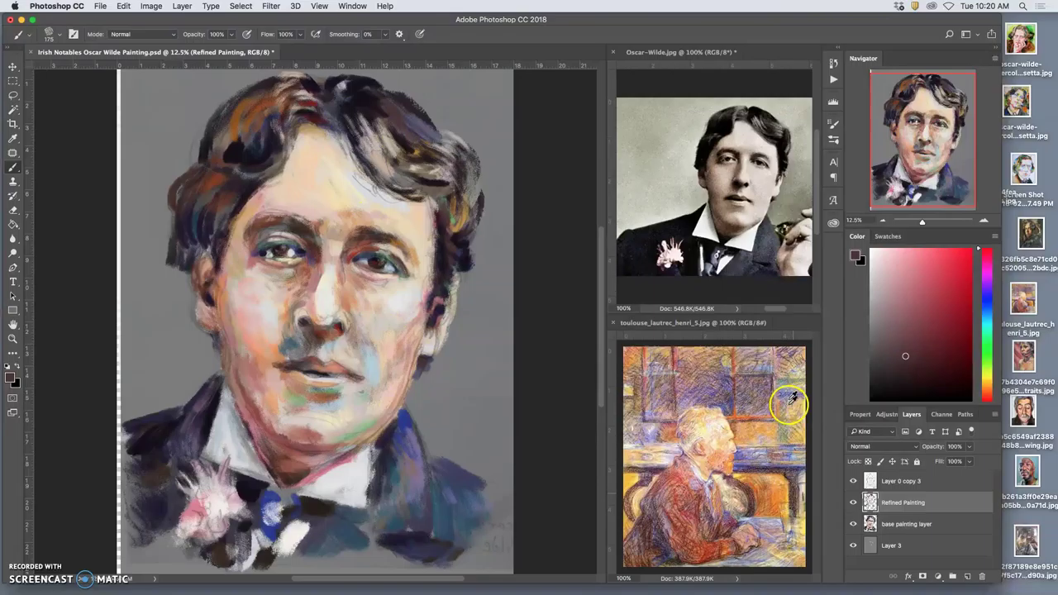
Deepen the fringe at the parting with dark brown sampled from the Toulouse-Lautrec reference and near-black from the hair
left_click(792, 479, "alt")
left_click_drag(283, 89, 322, 112)
left_click_drag(334, 121, 330, 114)
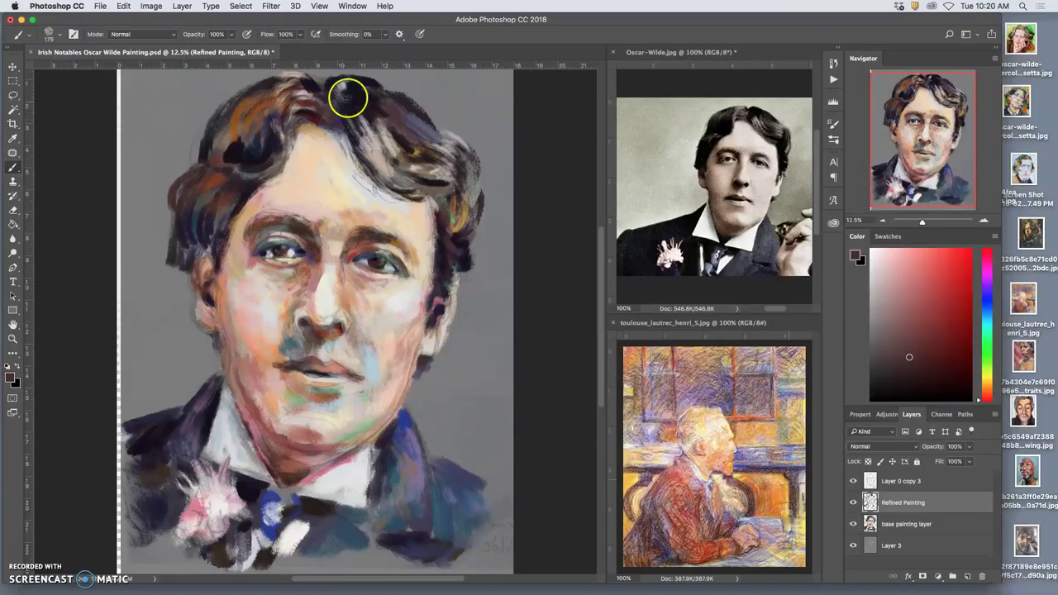
left_click(466, 250, "alt")
left_click(340, 119)
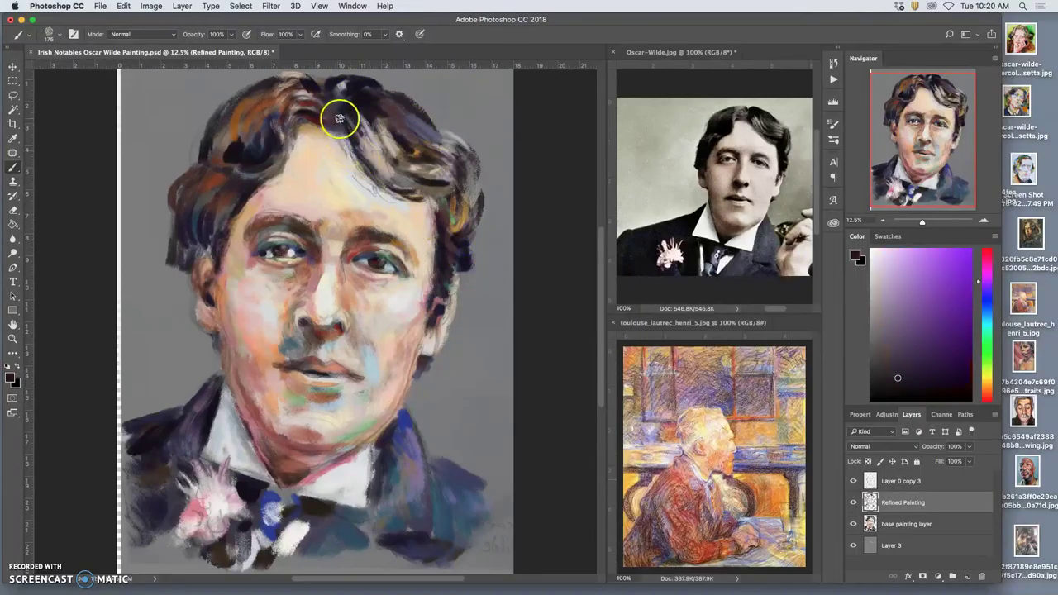
Choose a dark green and paint green strands into the crown, right-hand waves and left side of the hair
left_click(331, 387, "alt")
left_click(326, 390, "alt")
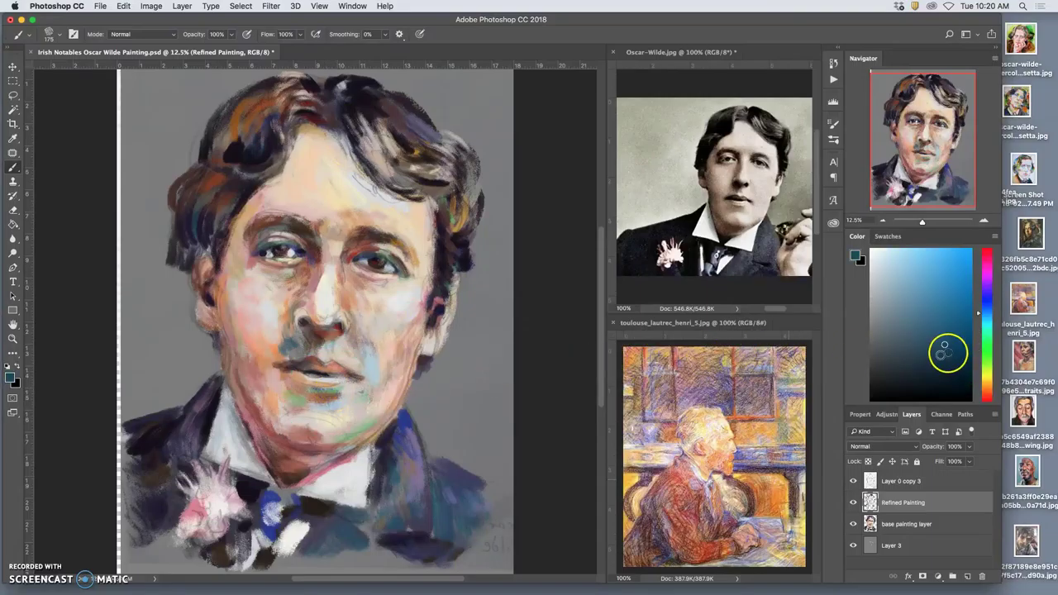
left_click(987, 347)
left_click(954, 357)
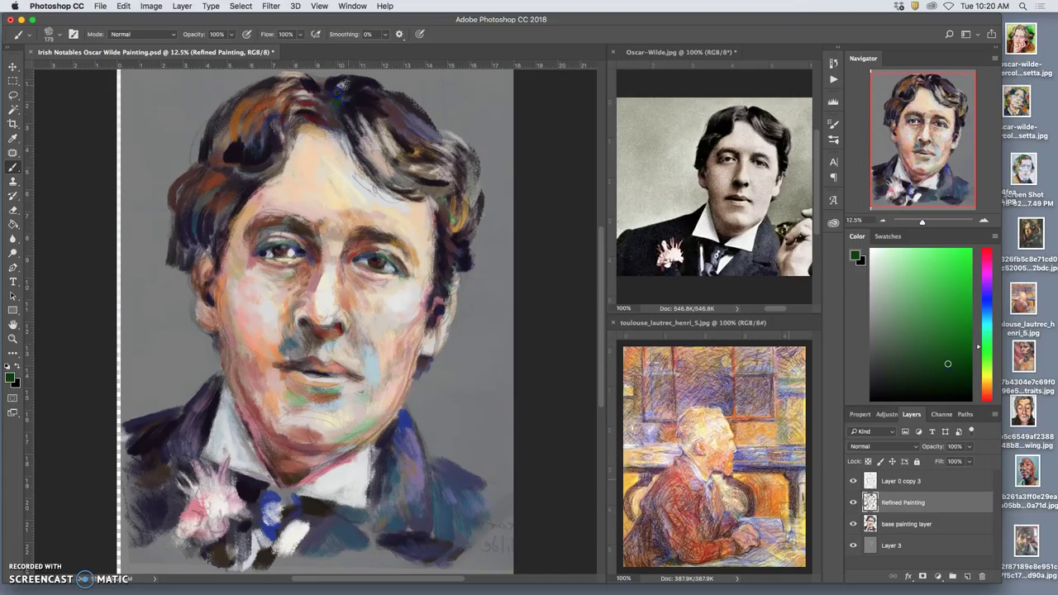
left_click_drag(364, 149, 359, 134)
mouse_move(405, 178)
left_mouse_down()
mouse_move(416, 182)
mouse_move(427, 166)
left_mouse_up()
left_click_drag(449, 194, 460, 200)
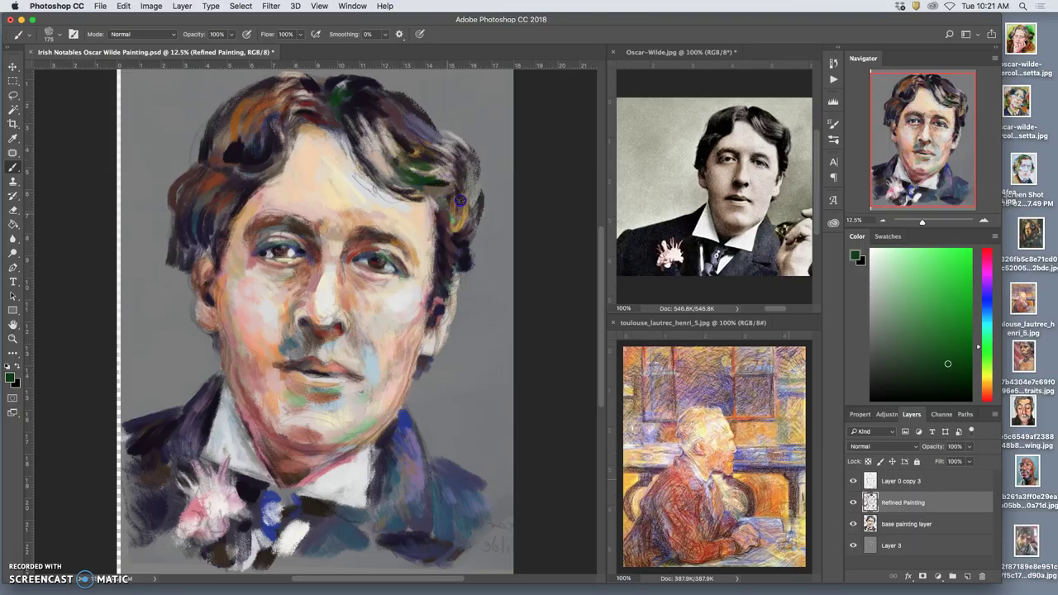
mouse_move(253, 176)
left_mouse_down()
mouse_move(240, 175)
mouse_move(193, 236)
left_mouse_up()
mouse_move(209, 191)
left_mouse_down()
mouse_move(193, 243)
mouse_move(194, 207)
mouse_move(186, 238)
left_mouse_up()
Blend sampled dark strokes into the left side of the hair and dark maroon strokes across the crown and right side
left_click(229, 146, "alt")
mouse_move(195, 197)
left_mouse_down()
mouse_move(191, 215)
mouse_move(200, 207)
left_mouse_up()
mouse_move(230, 155)
left_mouse_down()
mouse_move(317, 116)
mouse_move(229, 182)
mouse_move(219, 215)
left_mouse_up()
left_click(311, 121, "alt")
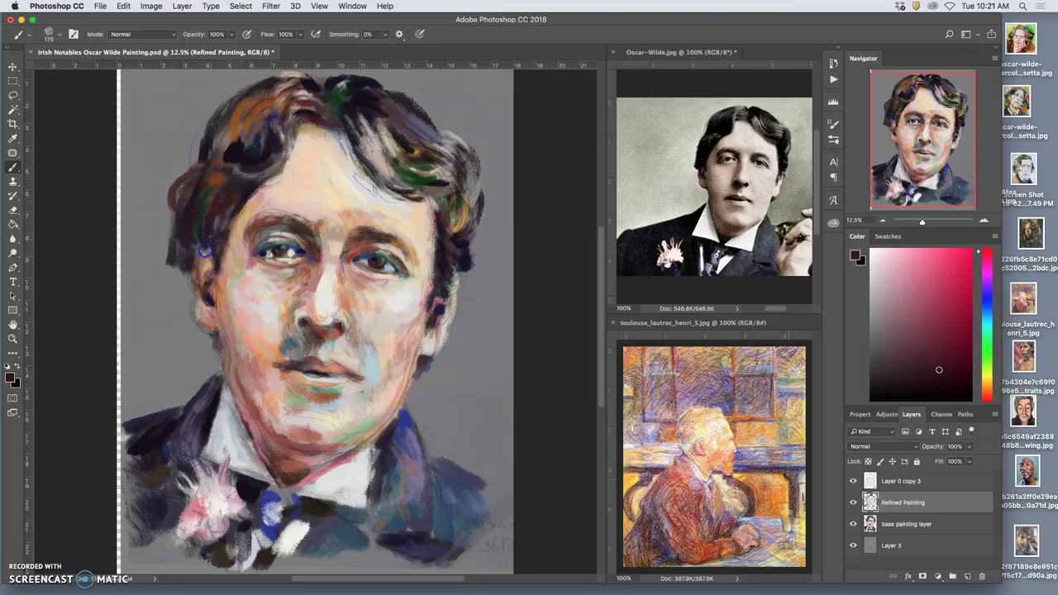
left_click_drag(339, 108, 347, 94)
mouse_move(370, 100)
left_mouse_down()
mouse_move(399, 137)
mouse_move(513, 201)
mouse_move(470, 192)
mouse_move(385, 110)
mouse_move(439, 142)
left_mouse_up()
left_click(399, 138)
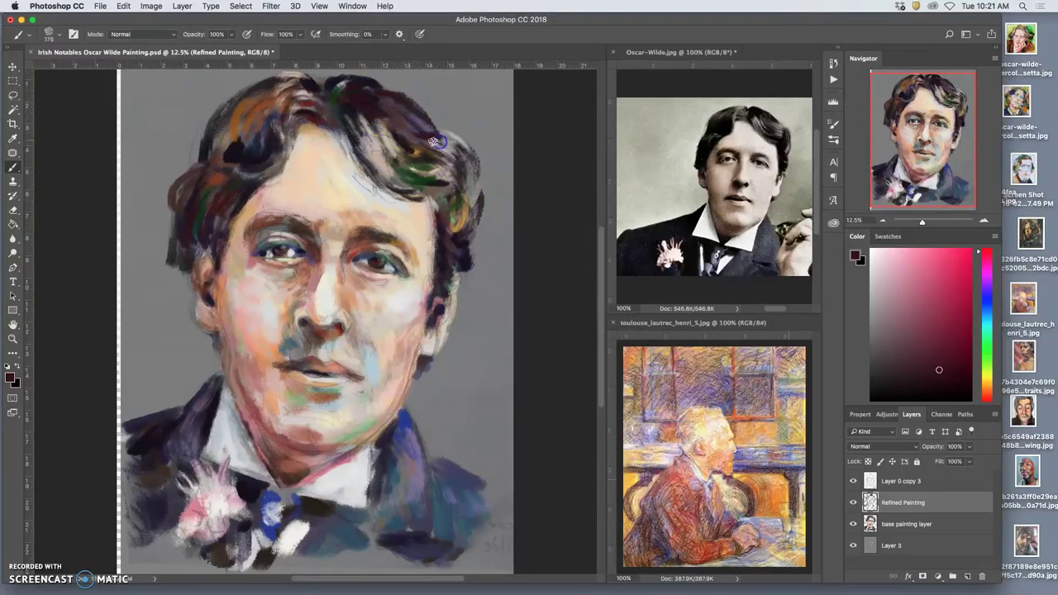
Add sampled orange-brown highlights to the right-hand waves and the curls beside the right temple
left_click(413, 150, "alt")
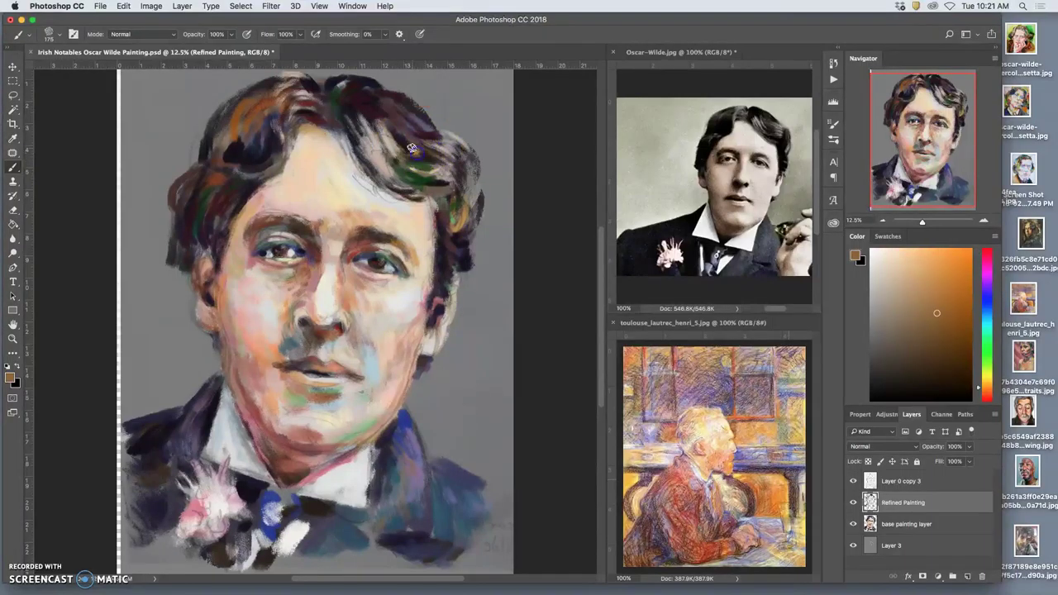
mouse_move(371, 129)
left_mouse_down()
mouse_move(381, 173)
mouse_move(360, 145)
mouse_move(394, 181)
mouse_move(382, 159)
mouse_move(413, 168)
left_mouse_up()
left_click(382, 173, "alt")
left_click_drag(462, 217, 455, 240)
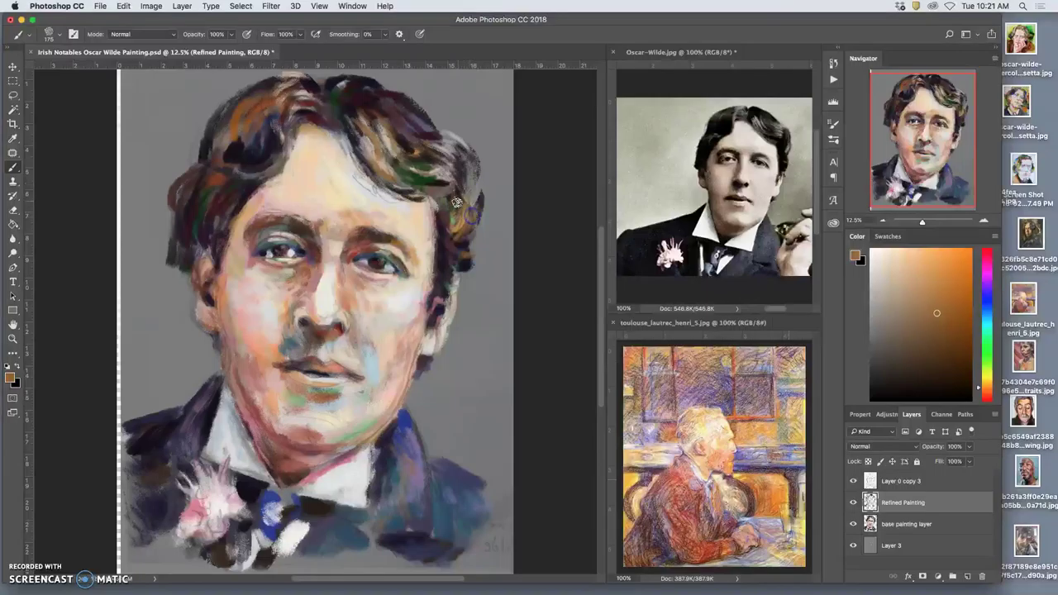
Darken the outer curls on the right side of the hair with sampled dark maroon and near-black
left_click(461, 189, "alt")
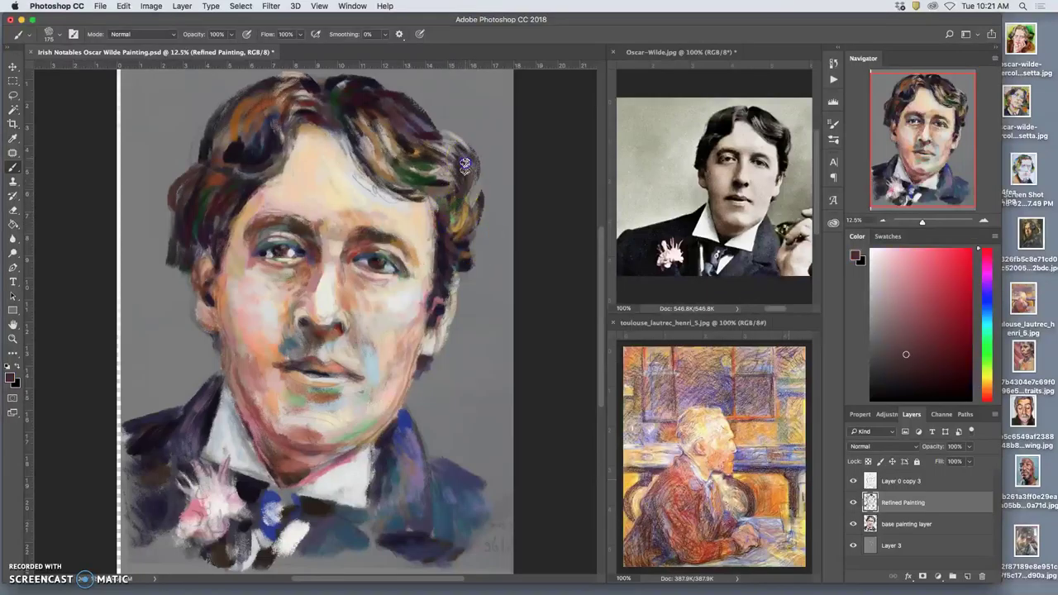
left_click(441, 183, "alt")
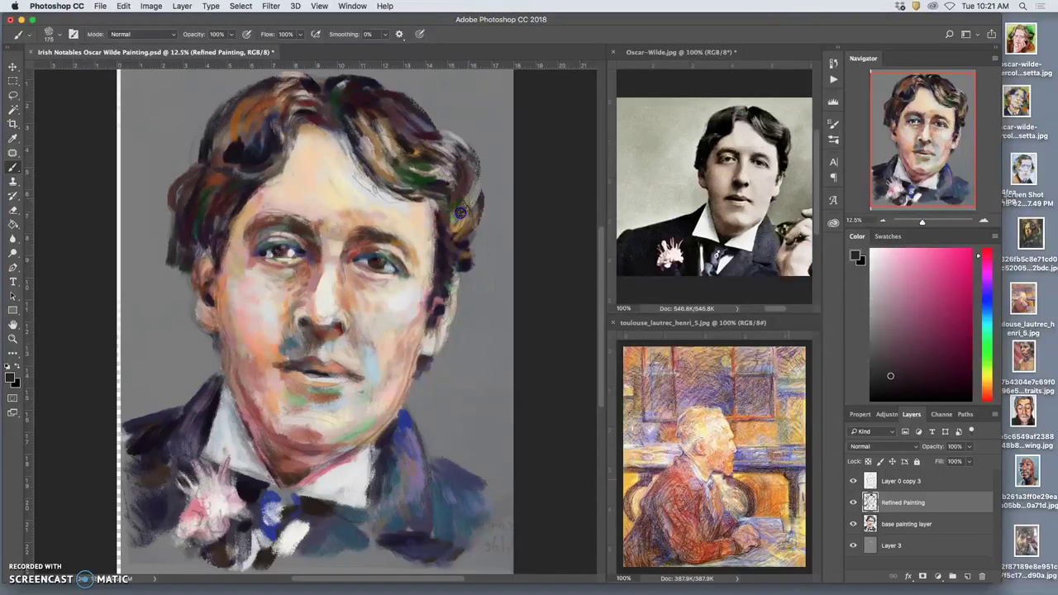
mouse_move(468, 161)
left_mouse_down()
mouse_move(458, 226)
mouse_move(470, 213)
mouse_move(452, 241)
left_mouse_up()
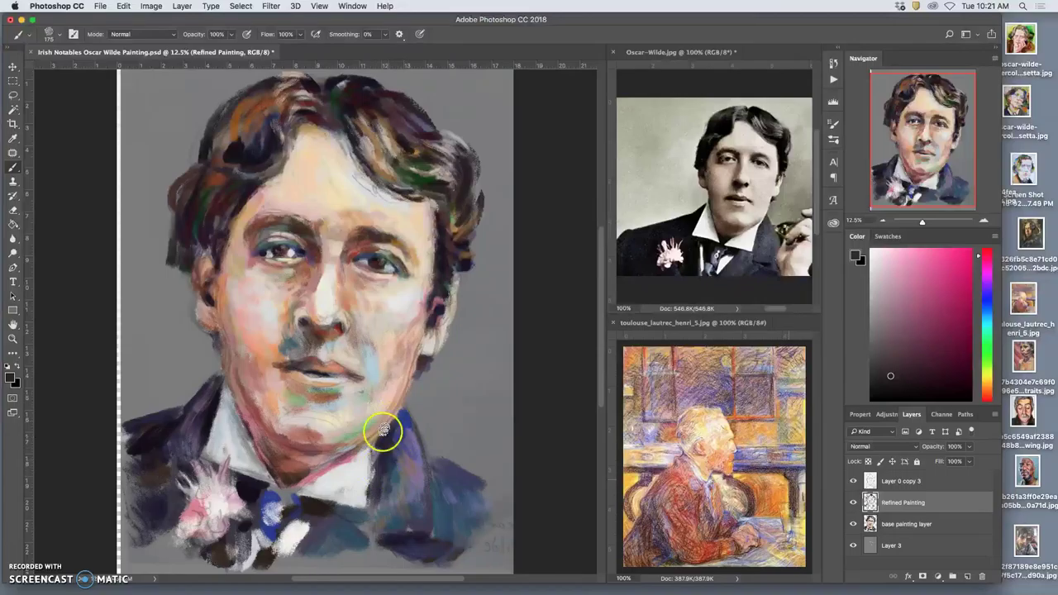
Rework the lower lip and left mouth corner with sampled brown and deep red strokes
mouse_move(323, 388)
left_mouse_down()
mouse_move(290, 366)
mouse_move(300, 380)
left_mouse_up()
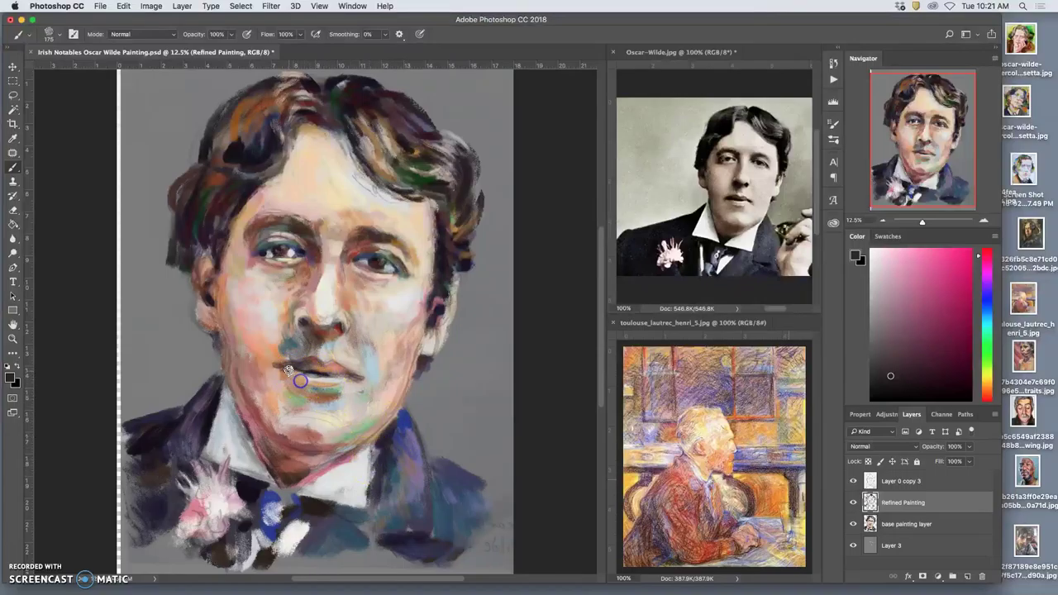
left_click(319, 331, "alt")
left_click_drag(305, 383, 299, 380)
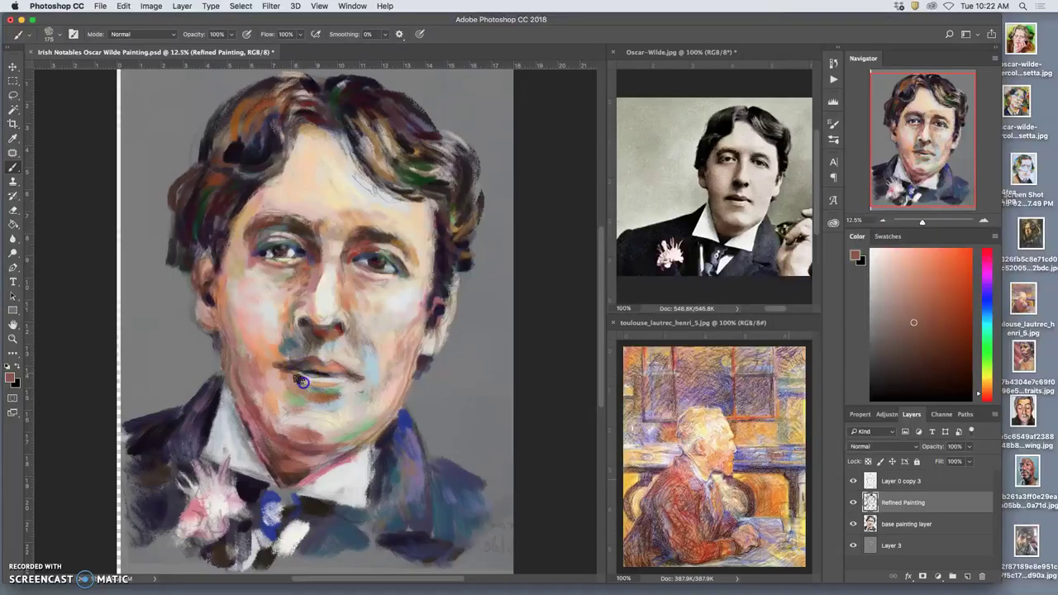
left_click(321, 332, "alt")
left_click(306, 381)
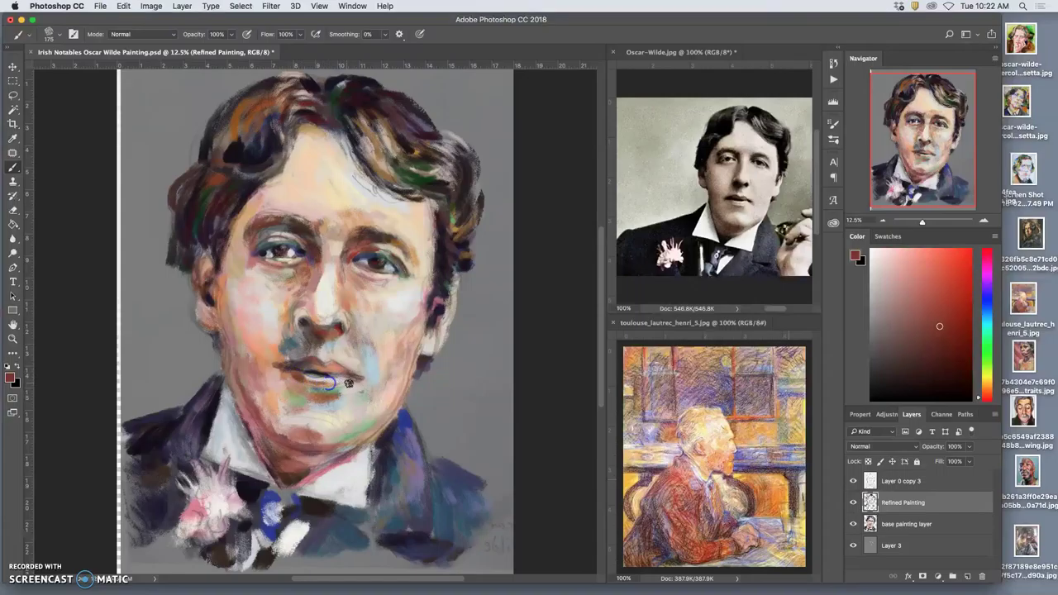
Define the upper lip and the line between the lips with sampled reds and dark violet
left_click(329, 378, "alt")
left_click(303, 377, "alt")
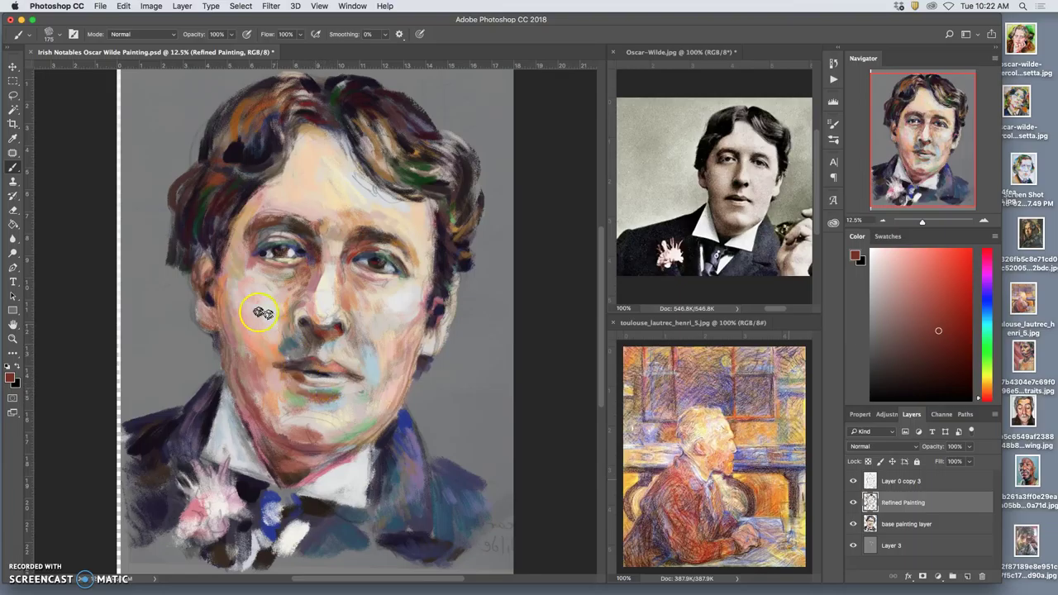
left_click(315, 368, "alt")
left_click(333, 362, "alt")
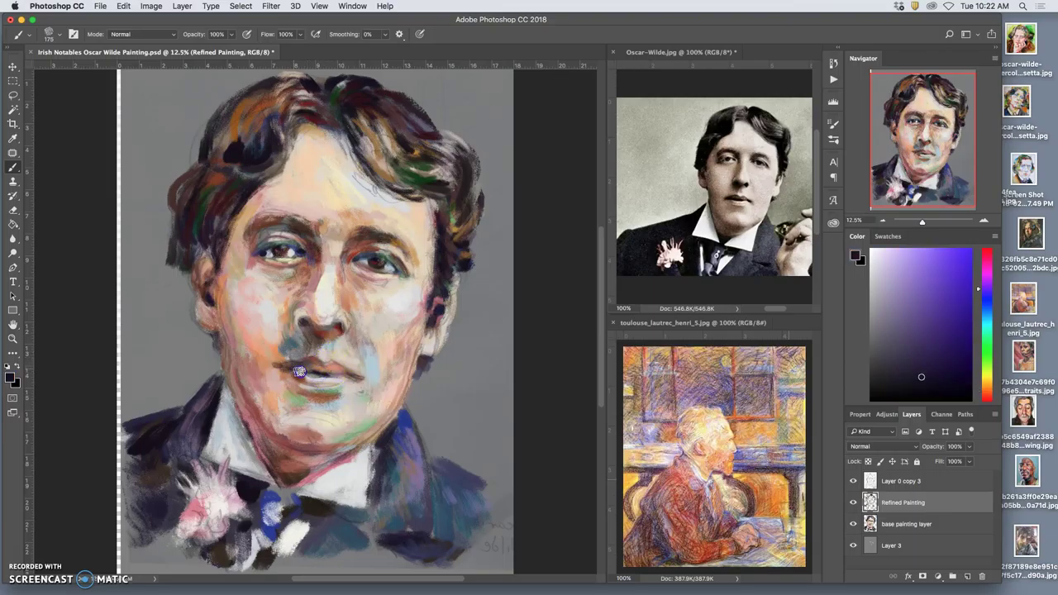
left_click_drag(309, 373, 323, 377)
Refine the left eye with sampled light grey and dark brown, and darken the right eyebrow with the sampled brown
left_click(270, 253, "alt")
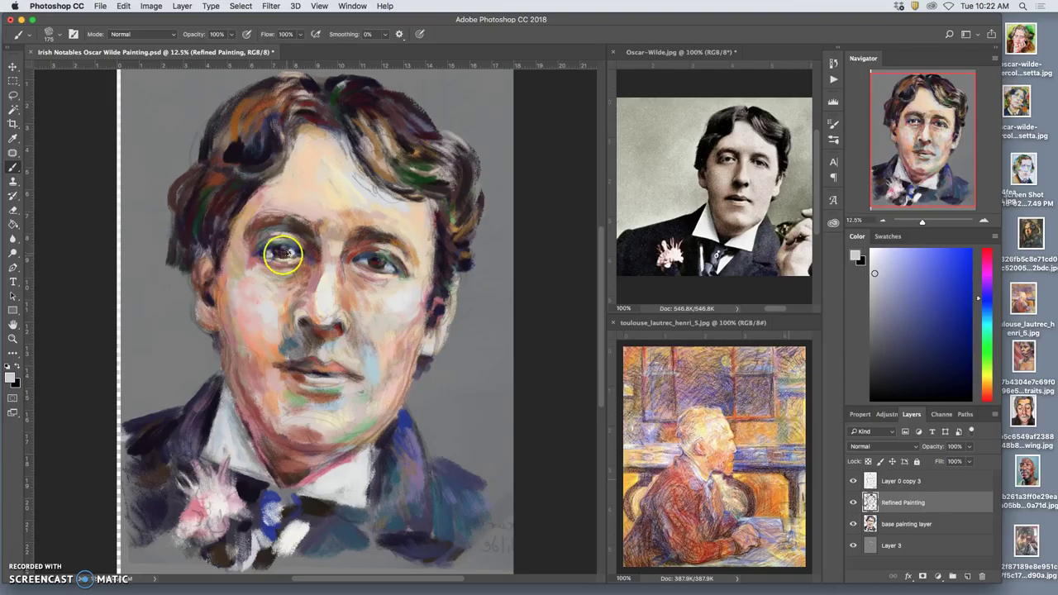
mouse_move(267, 254)
left_mouse_down()
mouse_move(327, 273)
mouse_move(333, 302)
mouse_move(359, 310)
mouse_move(371, 292)
mouse_move(341, 303)
mouse_move(311, 287)
mouse_move(303, 266)
mouse_move(277, 285)
mouse_move(282, 272)
mouse_move(321, 253)
mouse_move(304, 225)
mouse_move(255, 269)
left_mouse_up()
left_click(306, 234, "alt")
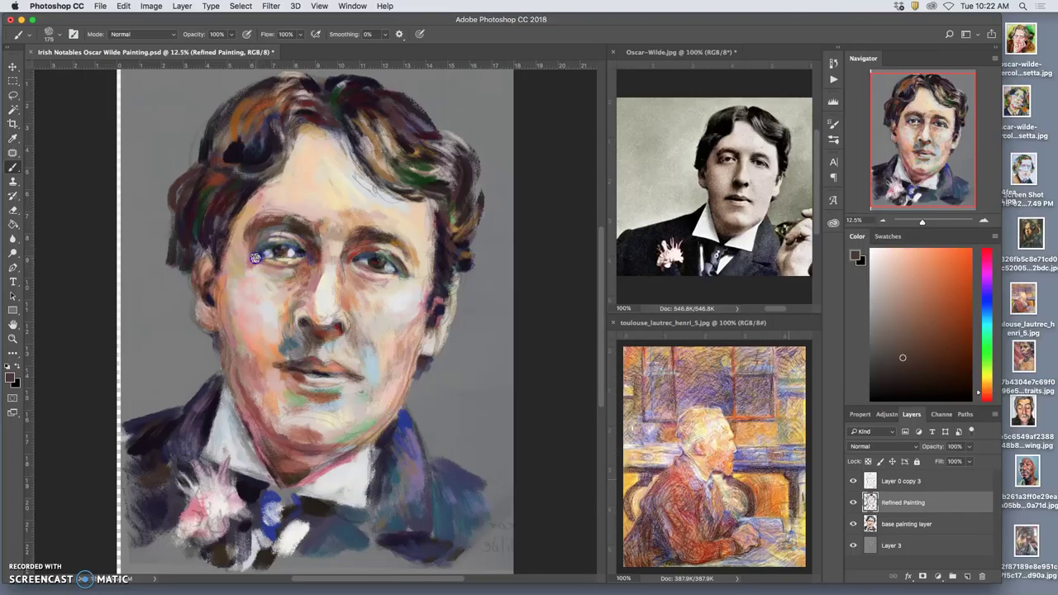
left_click_drag(263, 278, 261, 267)
left_click(298, 229, "alt")
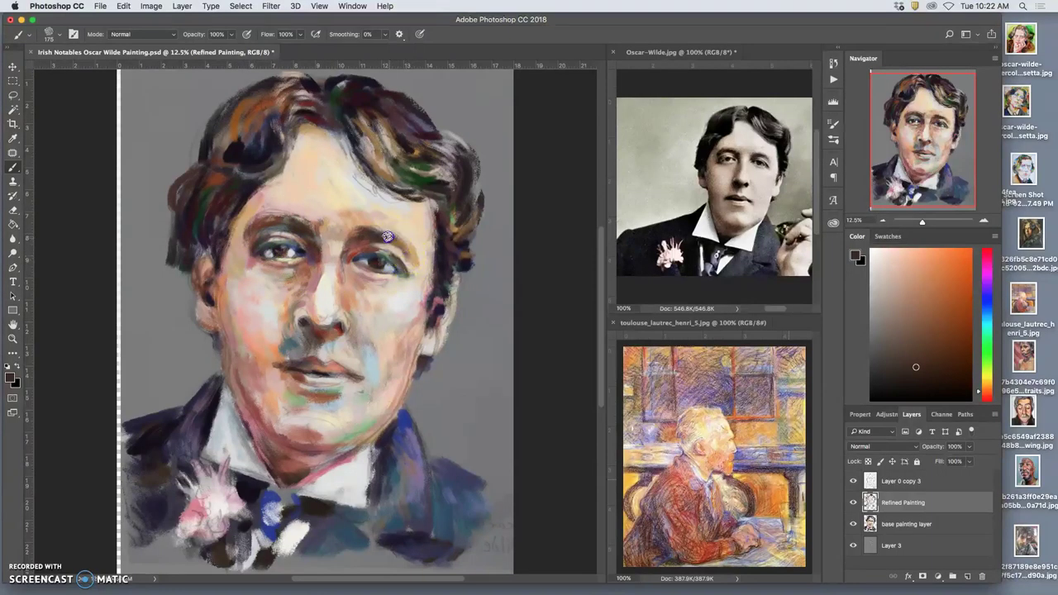
mouse_move(399, 244)
left_mouse_down()
mouse_move(383, 267)
mouse_move(310, 236)
mouse_move(222, 335)
mouse_move(207, 323)
mouse_move(217, 307)
mouse_move(216, 326)
left_mouse_up()
Paint sampled dusty pink and greyish brown strokes along the left jaw, left ear and adjoining hair
left_click(219, 346, "alt")
mouse_move(229, 361)
left_mouse_down()
mouse_move(228, 329)
mouse_move(243, 405)
mouse_move(248, 364)
mouse_move(222, 316)
mouse_move(220, 258)
left_mouse_up()
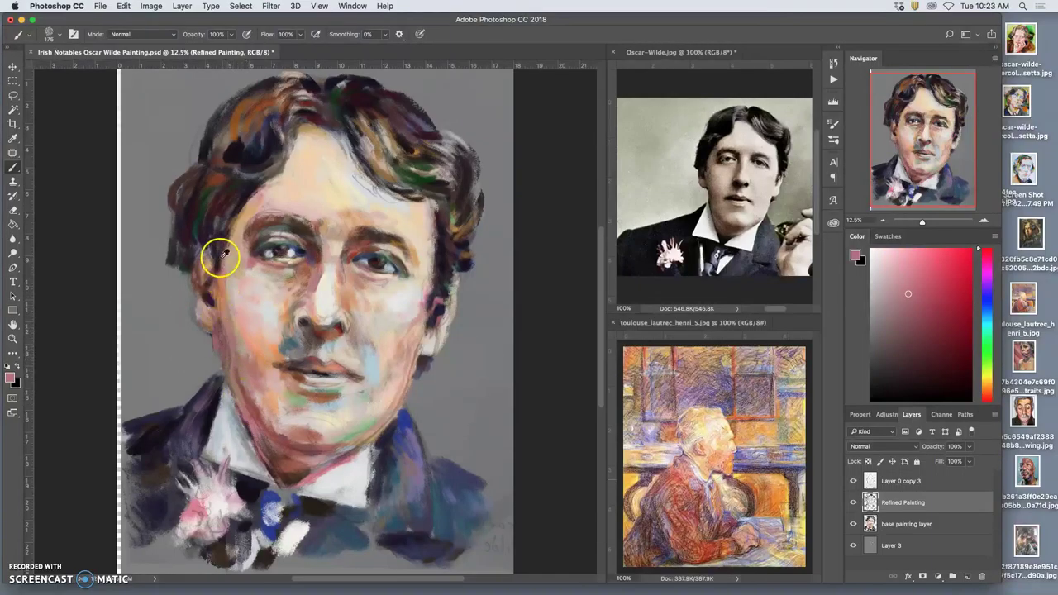
left_click(224, 210, "alt")
left_click_drag(215, 320, 212, 335)
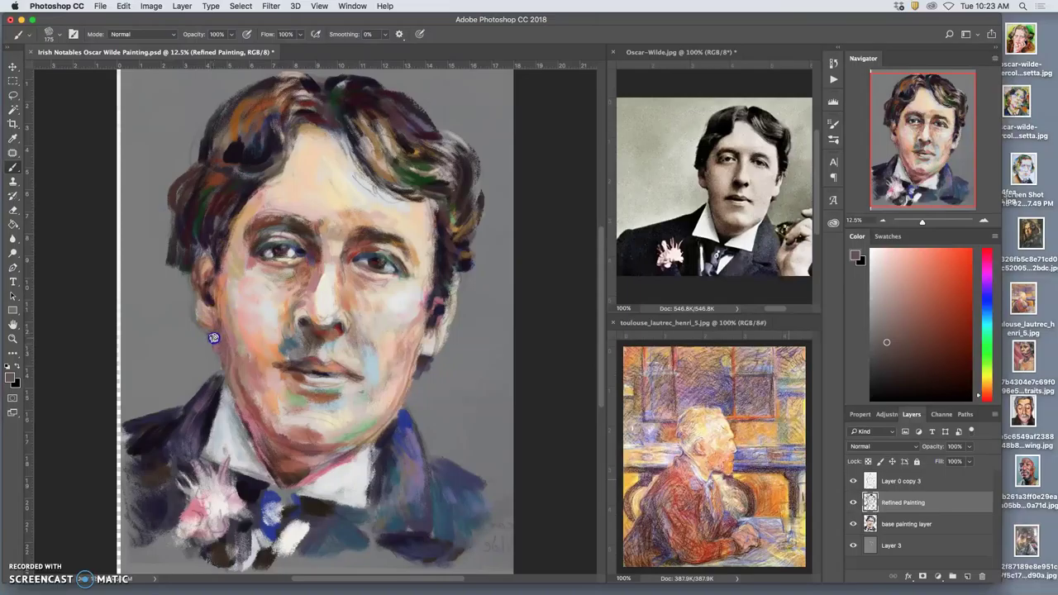
left_click_drag(210, 361, 209, 355)
left_click_drag(207, 300, 206, 291)
left_click(196, 207)
left_click(413, 253)
mouse_move(413, 254)
left_mouse_down()
mouse_move(459, 265)
mouse_move(460, 283)
mouse_move(447, 275)
mouse_move(441, 185)
left_mouse_up()
Erase the stray outer edges of the hair on both sides of the head
left_click(14, 209)
mouse_move(179, 149)
left_mouse_down()
mouse_move(163, 184)
mouse_move(174, 158)
left_mouse_up()
mouse_move(158, 194)
left_mouse_down()
mouse_move(179, 165)
mouse_move(163, 199)
mouse_move(183, 170)
mouse_move(166, 201)
mouse_move(162, 293)
mouse_move(166, 180)
mouse_move(183, 149)
mouse_move(187, 157)
mouse_move(201, 105)
mouse_move(192, 155)
mouse_move(211, 96)
left_mouse_up()
mouse_move(180, 300)
left_mouse_down()
mouse_move(181, 325)
mouse_move(201, 350)
left_mouse_up()
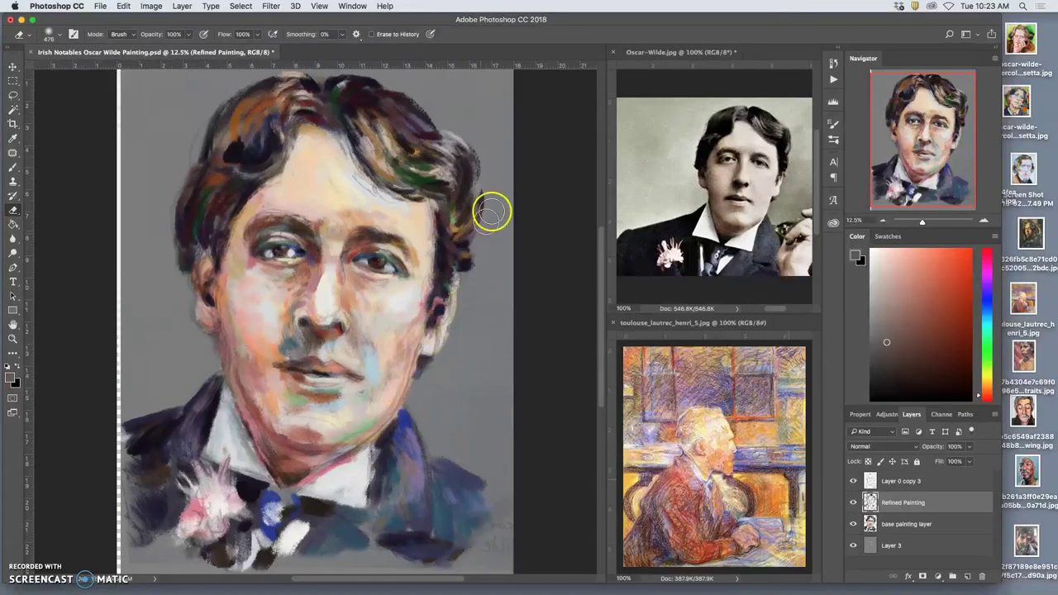
left_click_drag(495, 217, 470, 281)
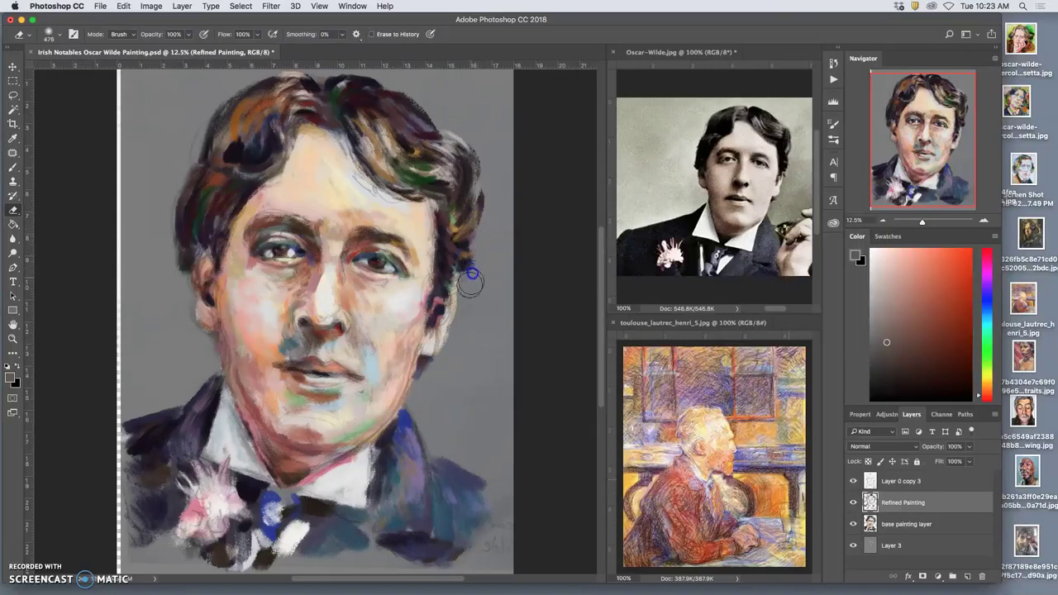
Brush sampled dark brown and near-black strokes into the upper-left waves of the hair
left_click(13, 167)
left_click(249, 129, "alt")
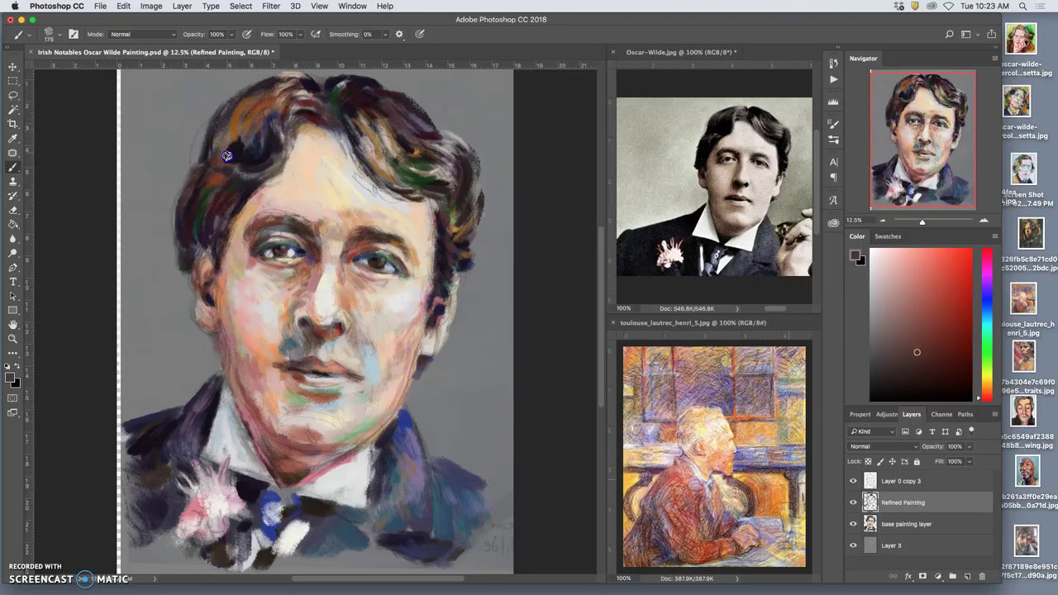
mouse_move(260, 149)
left_mouse_down()
mouse_move(219, 133)
mouse_move(226, 112)
left_mouse_up()
left_click(334, 105, "alt")
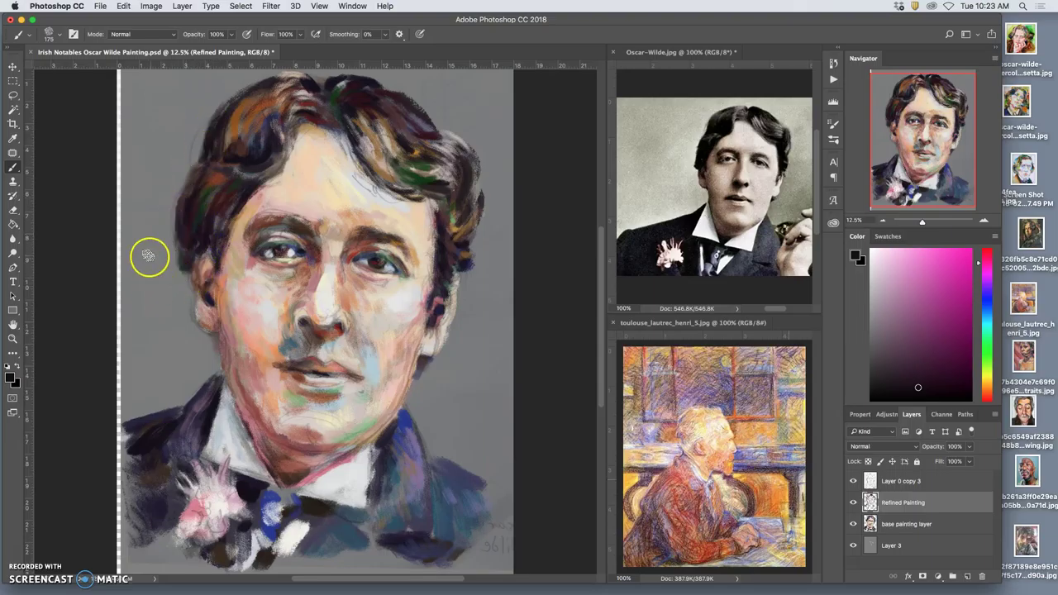
Lasso the strip outside the left hair edge and erase the stray paint inside it on the Refined Painting layer
left_click(14, 95)
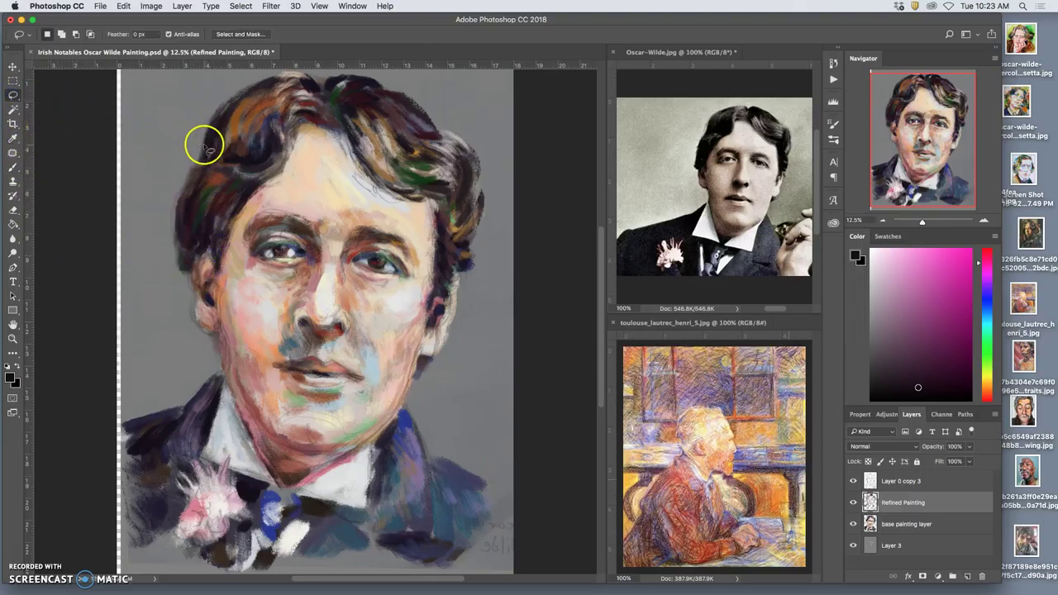
left_click_drag(235, 93, 228, 103)
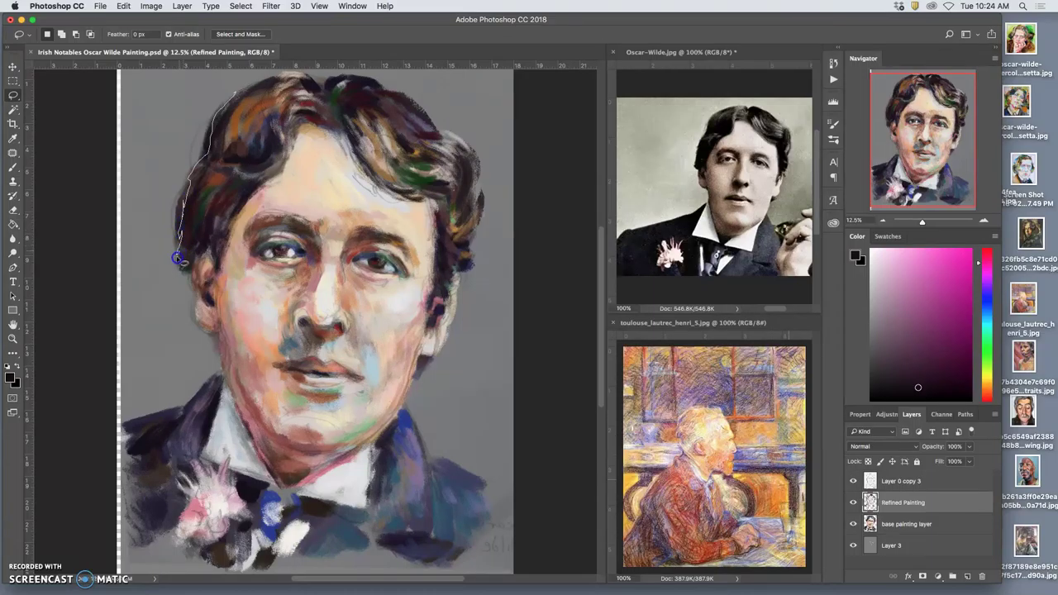
mouse_move(186, 285)
left_mouse_down()
mouse_move(142, 238)
mouse_move(167, 147)
mouse_move(228, 92)
left_mouse_up()
key("super+d")
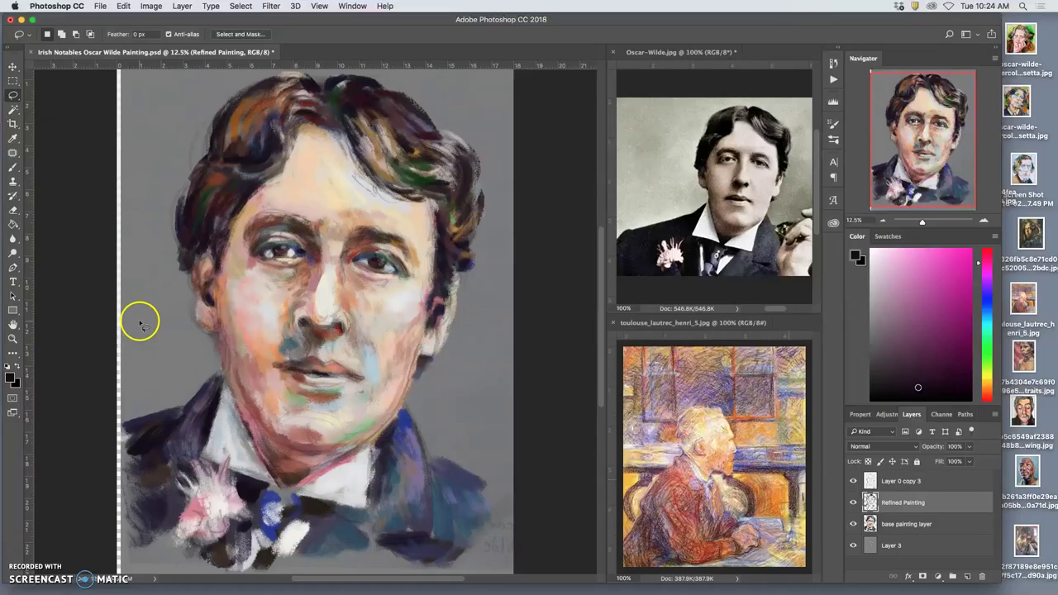
key("super+z")
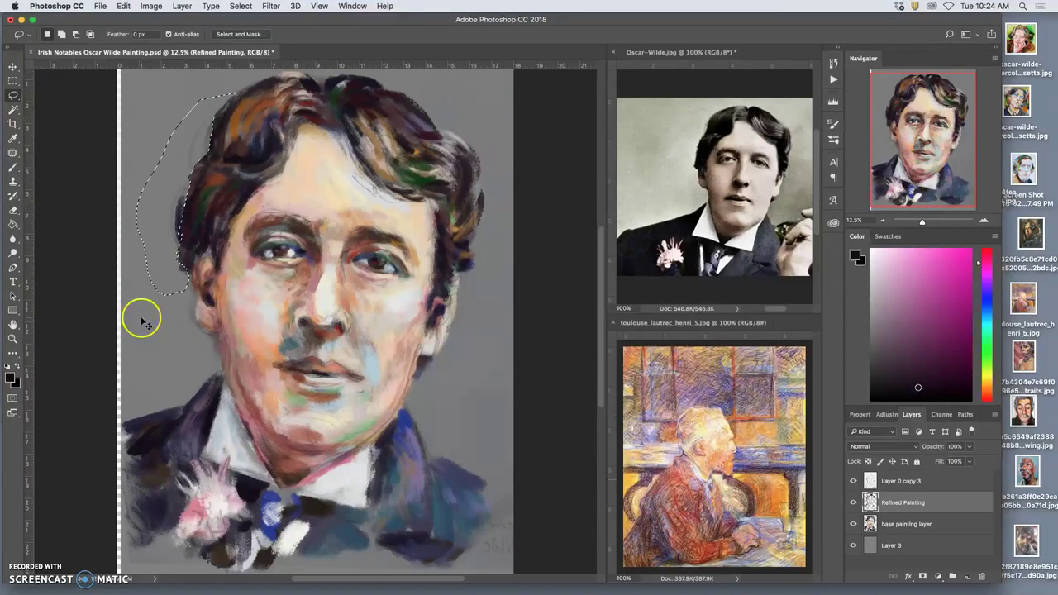
left_click(13, 209)
mouse_move(159, 196)
left_mouse_down()
mouse_move(175, 172)
mouse_move(154, 219)
mouse_move(169, 197)
mouse_move(157, 274)
mouse_move(175, 287)
mouse_move(174, 191)
mouse_move(216, 102)
left_mouse_up()
key("super+d")
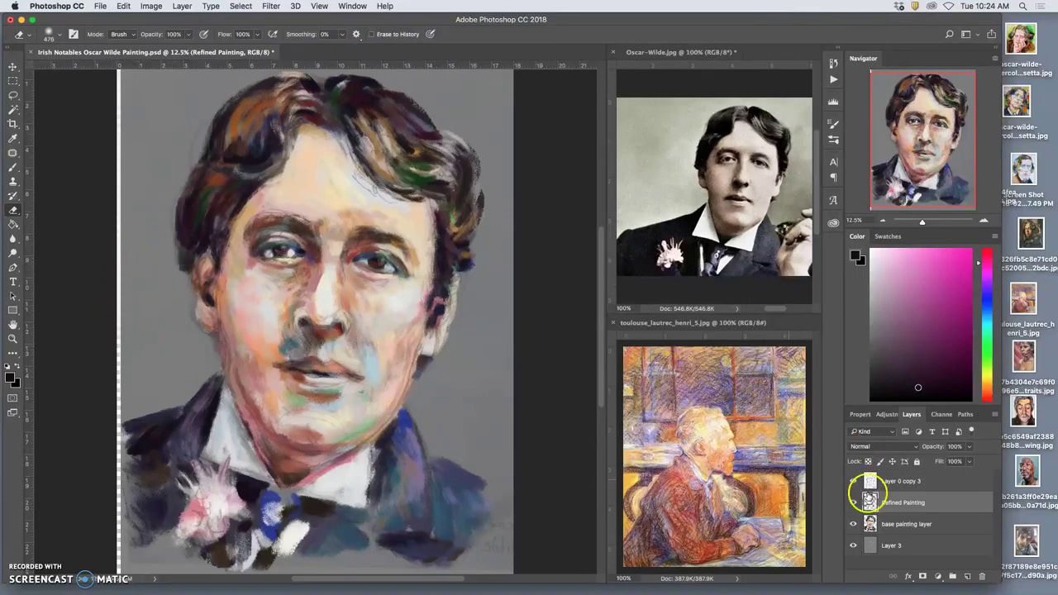
On the base painting layer, lasso the area outside the left hair edge and erase the paint inside it
left_click(876, 524)
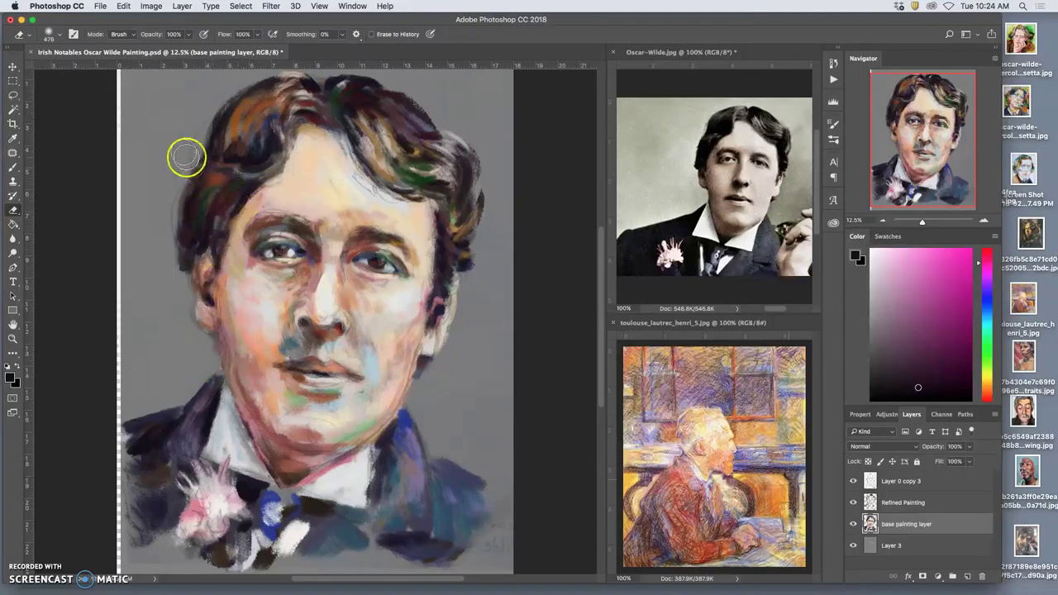
left_click(13, 95)
left_click_drag(256, 83, 250, 87)
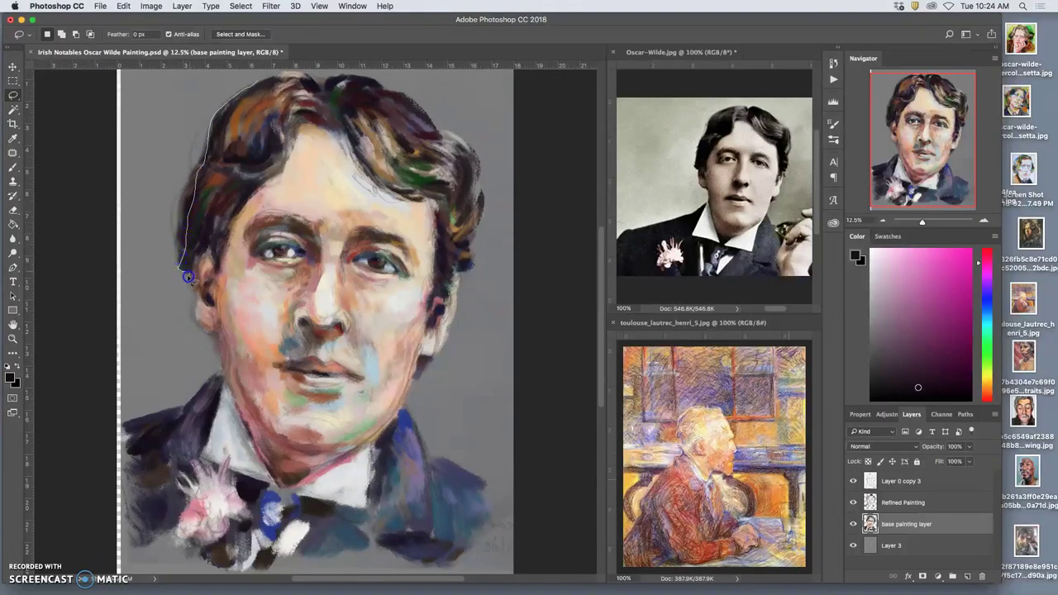
mouse_move(141, 263)
left_mouse_down()
mouse_move(143, 215)
mouse_move(189, 89)
mouse_move(252, 79)
left_mouse_up()
left_click(13, 212)
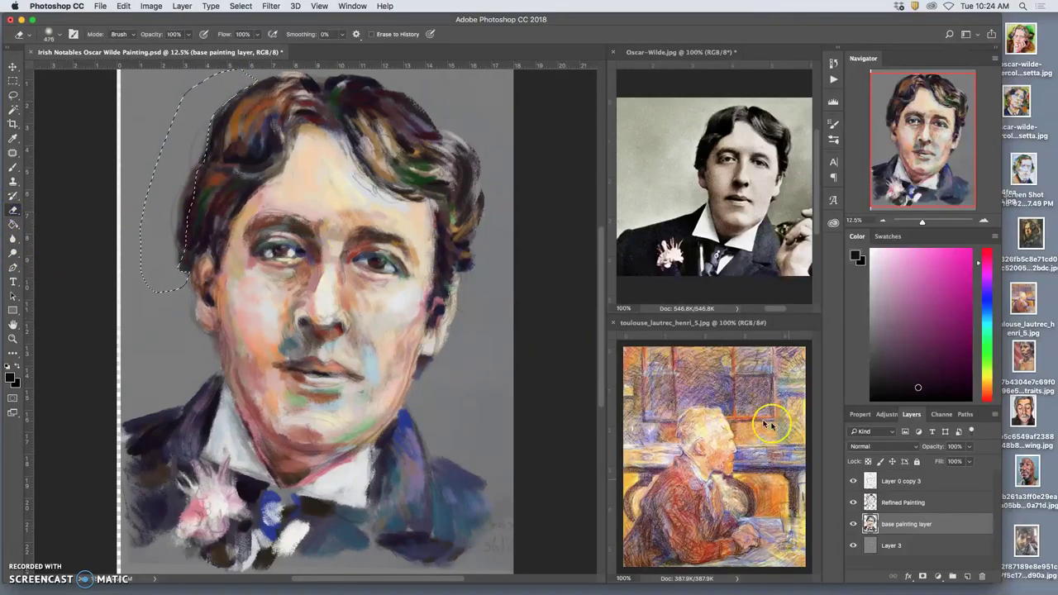
mouse_move(176, 229)
left_mouse_down()
mouse_move(191, 163)
mouse_move(174, 248)
left_mouse_up()
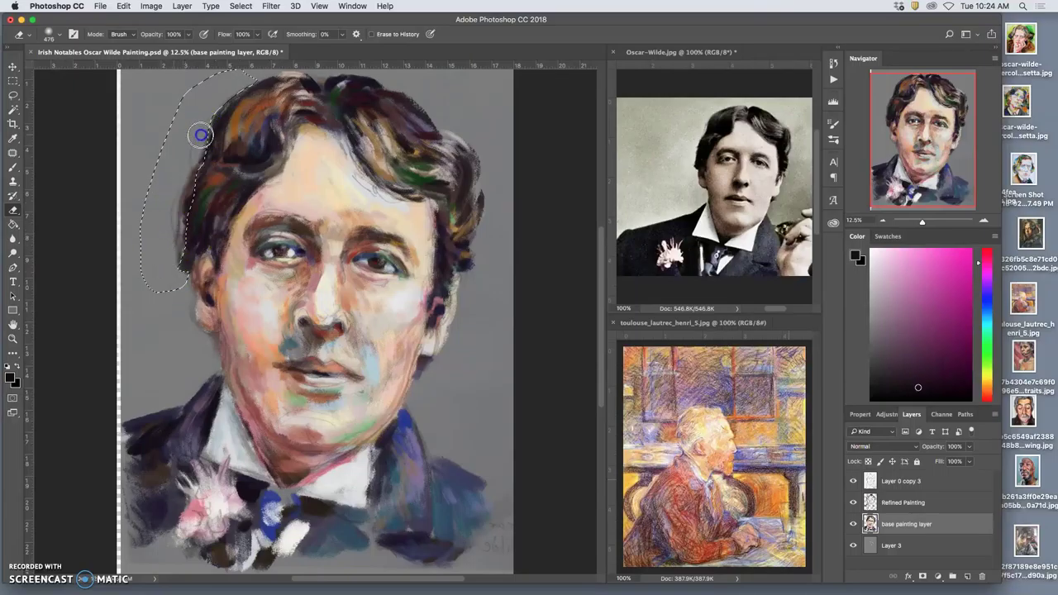
Erase the remaining paint within the same selection on the Refined Painting layer and clear the selection
left_click(902, 502)
mouse_move(190, 180)
left_mouse_down()
mouse_move(173, 206)
mouse_move(216, 95)
mouse_move(167, 236)
mouse_move(160, 269)
mouse_move(174, 274)
left_mouse_up()
key("super+d")
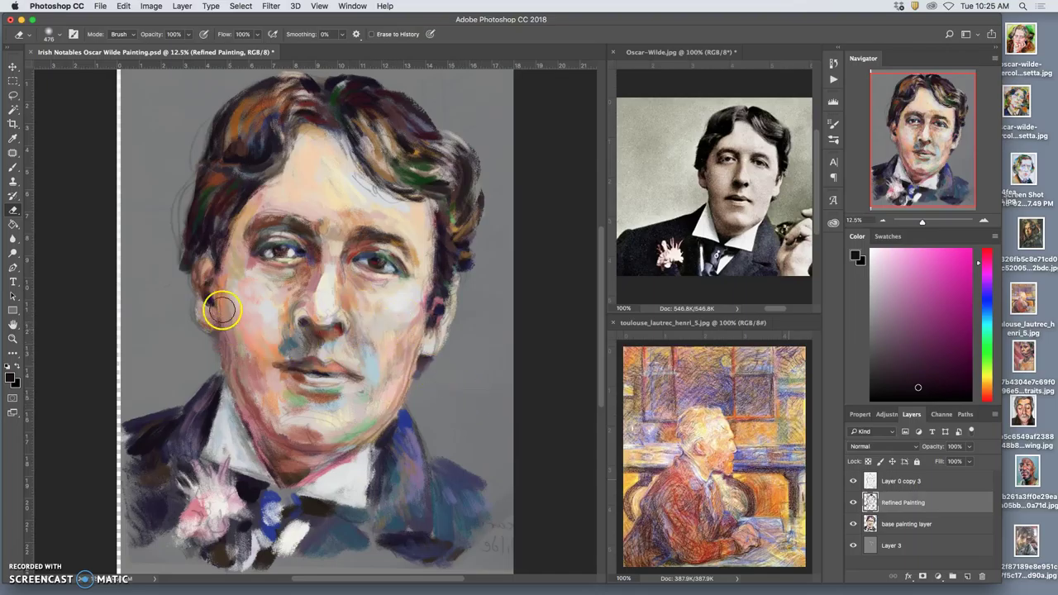
Shade the left side of the nose and the nostrils with dark red and brown sampled from the face
left_click(11, 167)
left_click(437, 331, "alt")
left_click(390, 313, "alt")
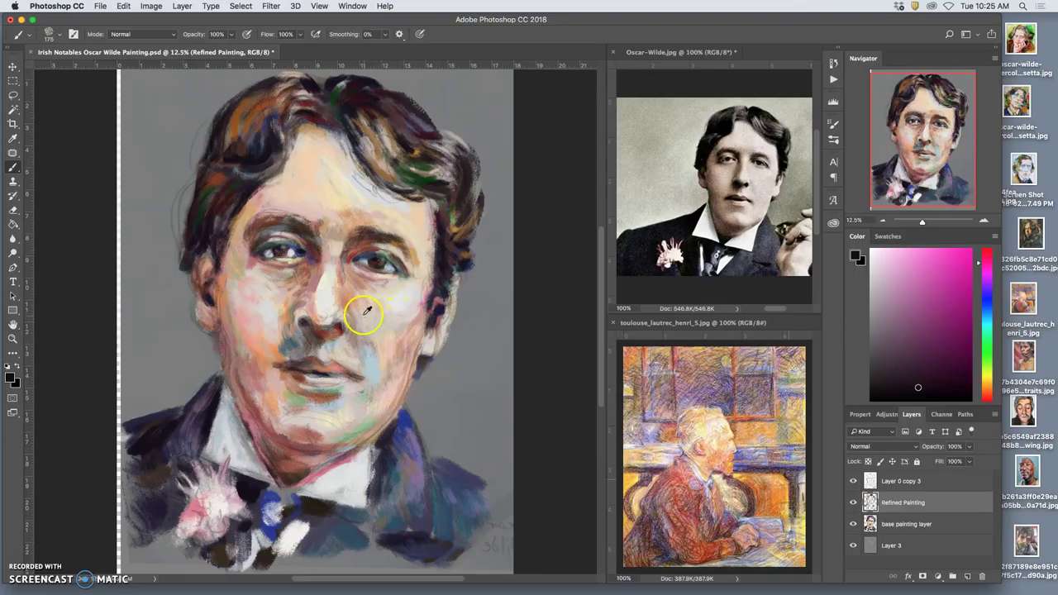
left_click(333, 324, "alt")
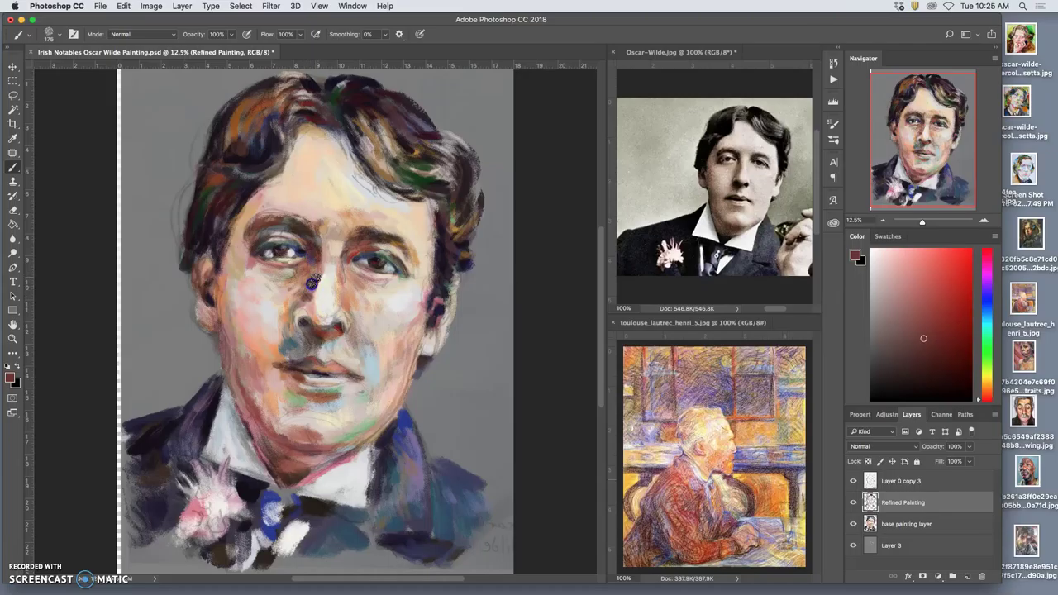
left_click_drag(315, 279, 298, 321)
left_click(316, 307, "alt")
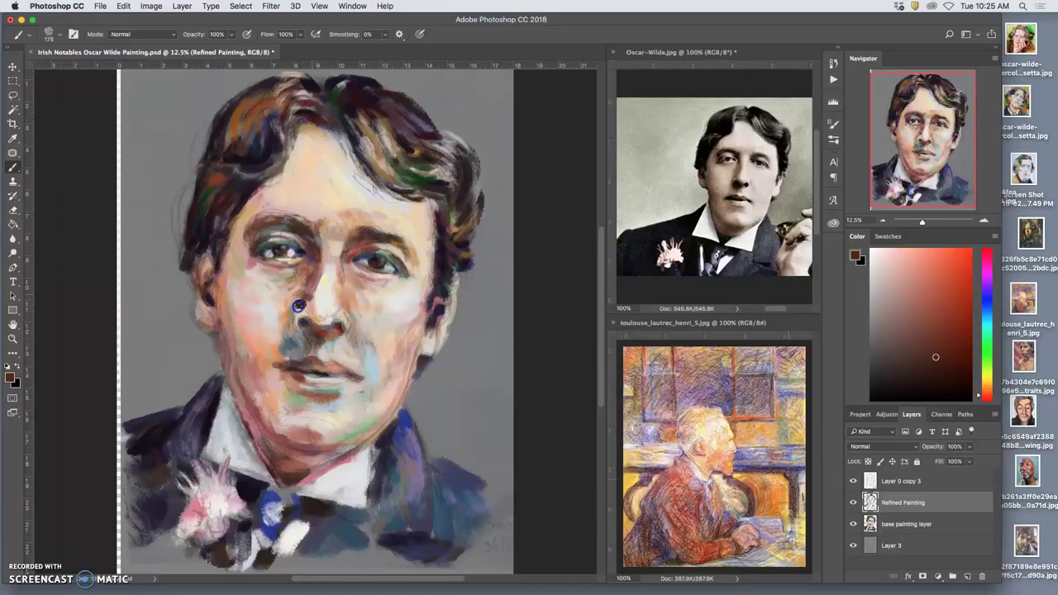
mouse_move(306, 296)
left_mouse_down()
mouse_move(287, 329)
mouse_move(334, 331)
left_mouse_up()
left_click(339, 328, "alt")
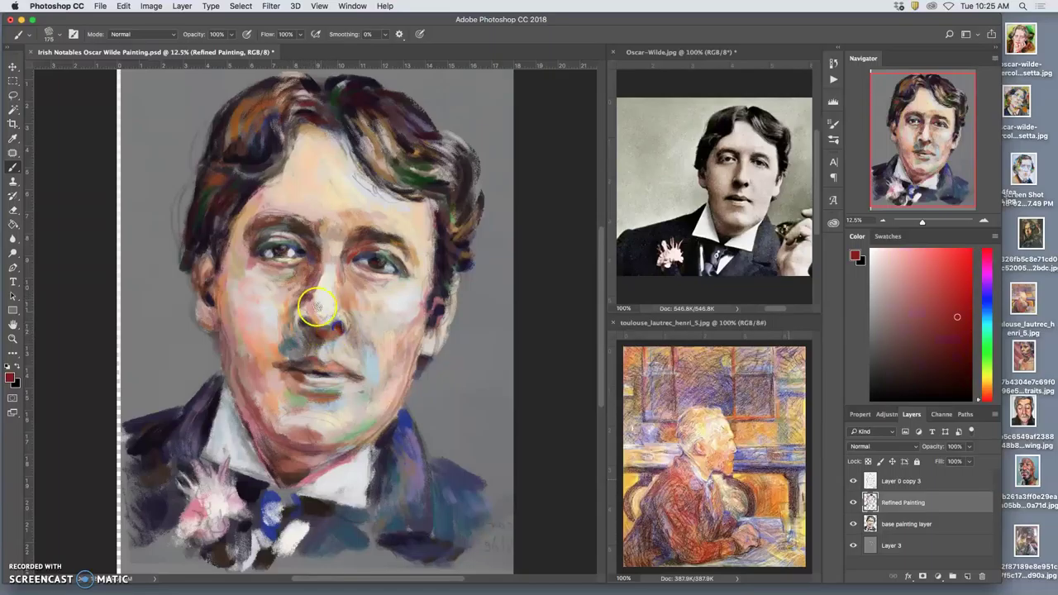
Blend light orange, deep orange and pale cream sampled from the nose into its shaded side
left_click(321, 316, "alt")
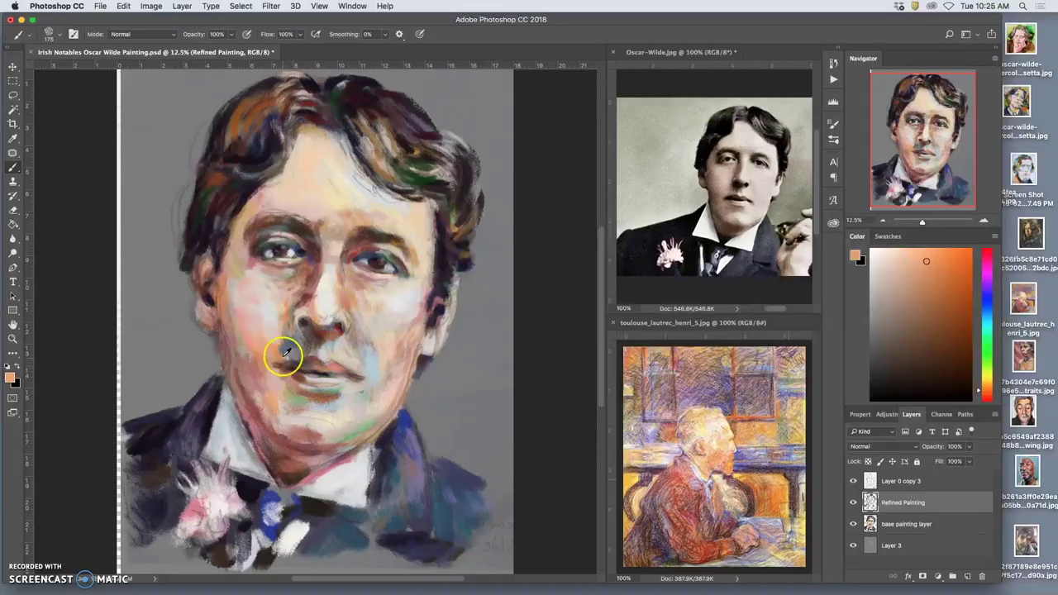
left_click(318, 299, "alt")
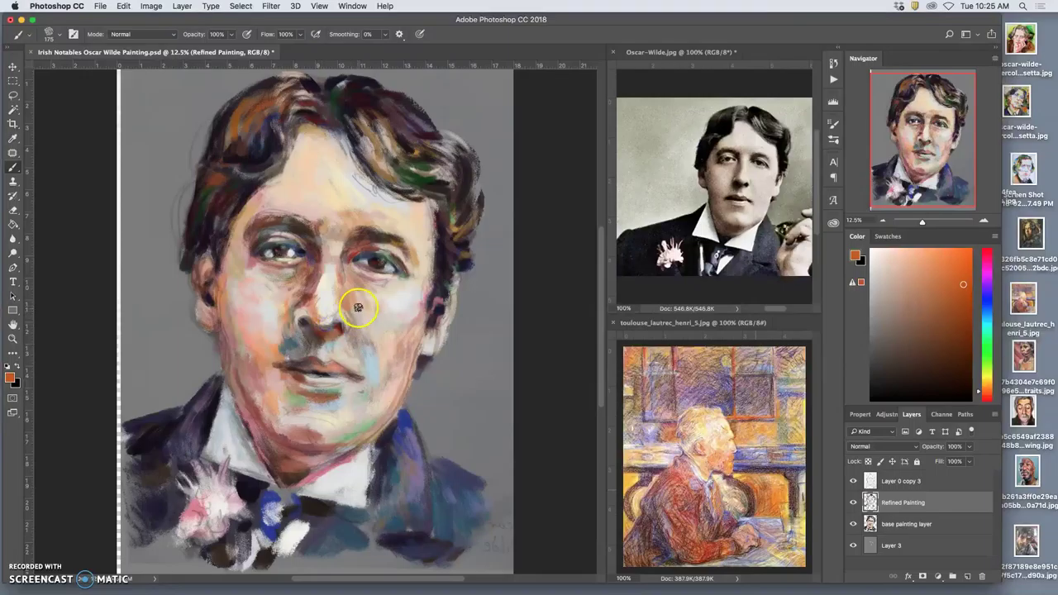
left_click(312, 299, "alt")
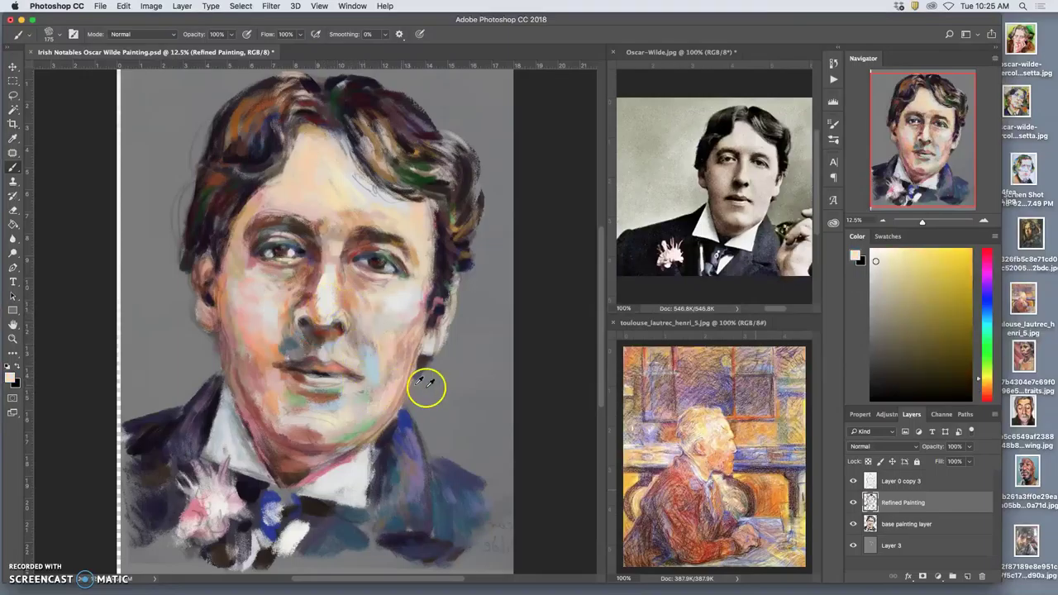
Brush peach-orange sampled from the Toulouse-Lautrec painting onto the tip and underside of the nose
left_click(721, 442, "alt")
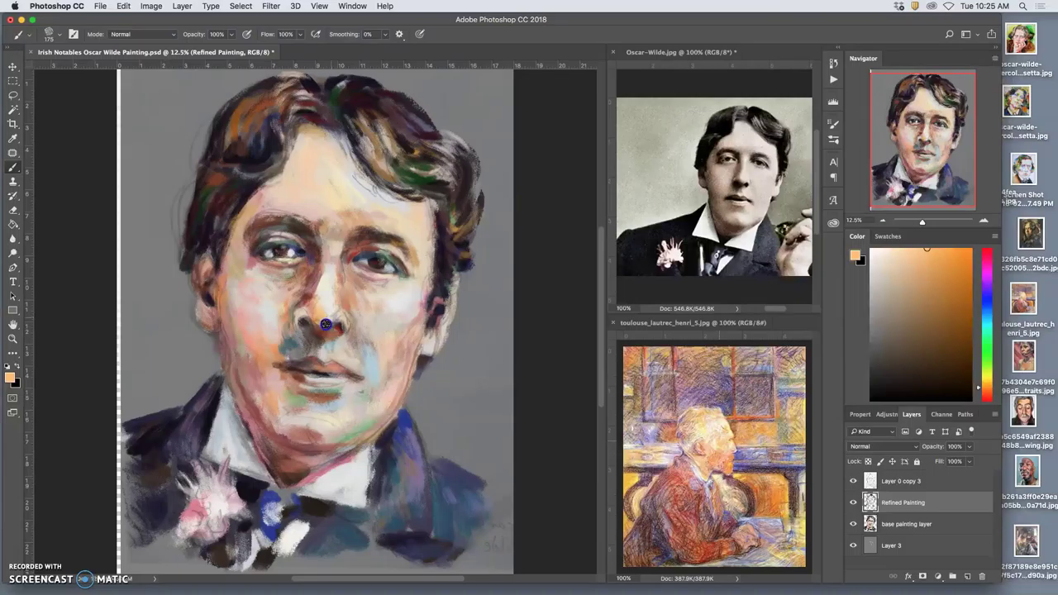
left_click(351, 314, "alt")
left_click(741, 487, "alt")
left_click(719, 461, "alt")
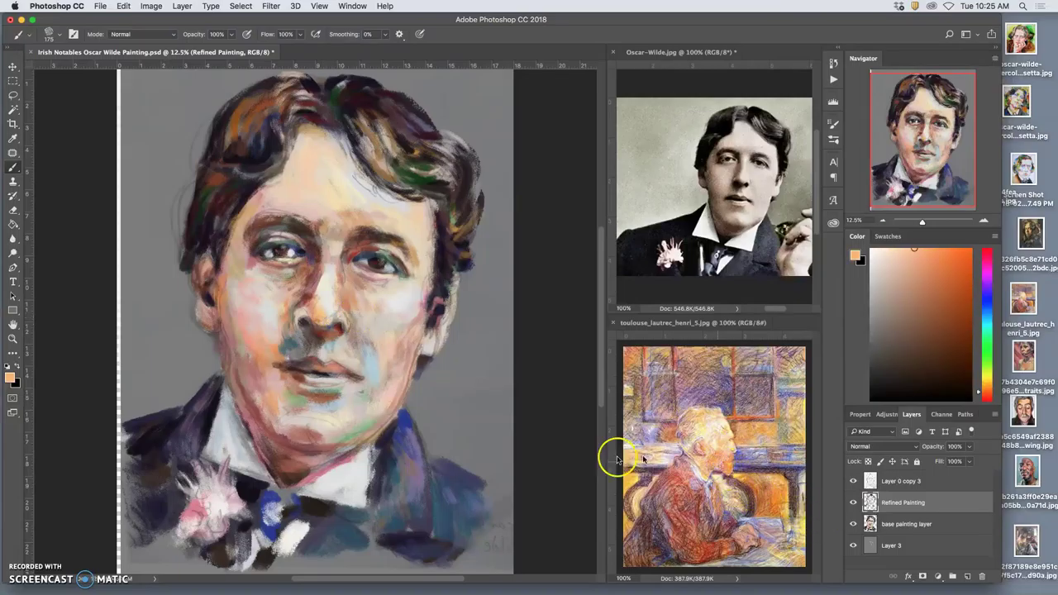
mouse_move(332, 320)
left_mouse_down()
mouse_move(537, 339)
mouse_move(426, 384)
mouse_move(326, 317)
left_mouse_up()
Brush salmon pink sampled from the Toulouse-Lautrec painting and muted rose sampled near the ear into the nose and cheeks
left_click(702, 443, "alt")
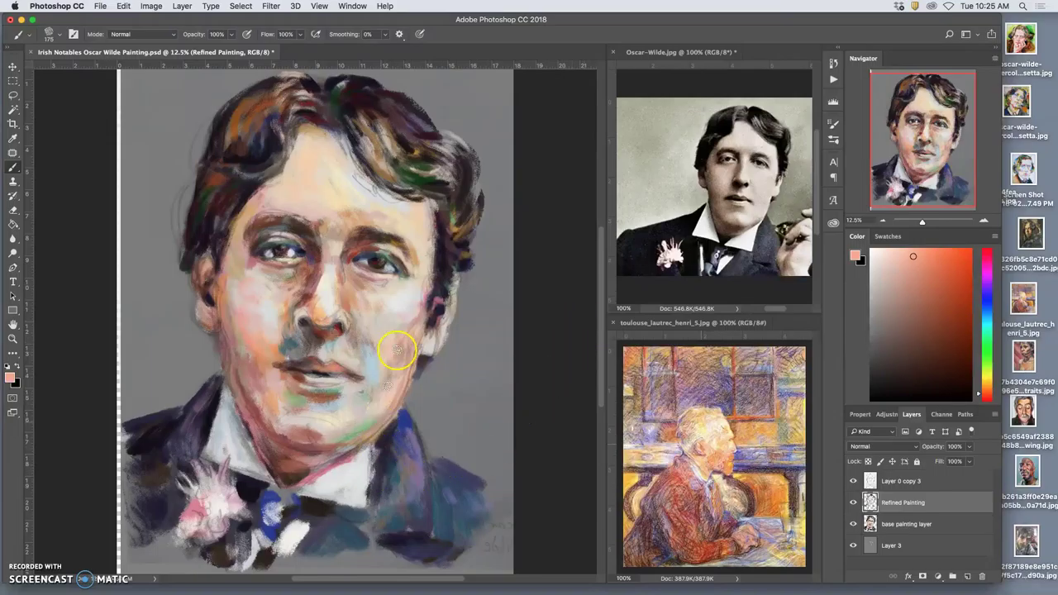
left_click(439, 302, "alt")
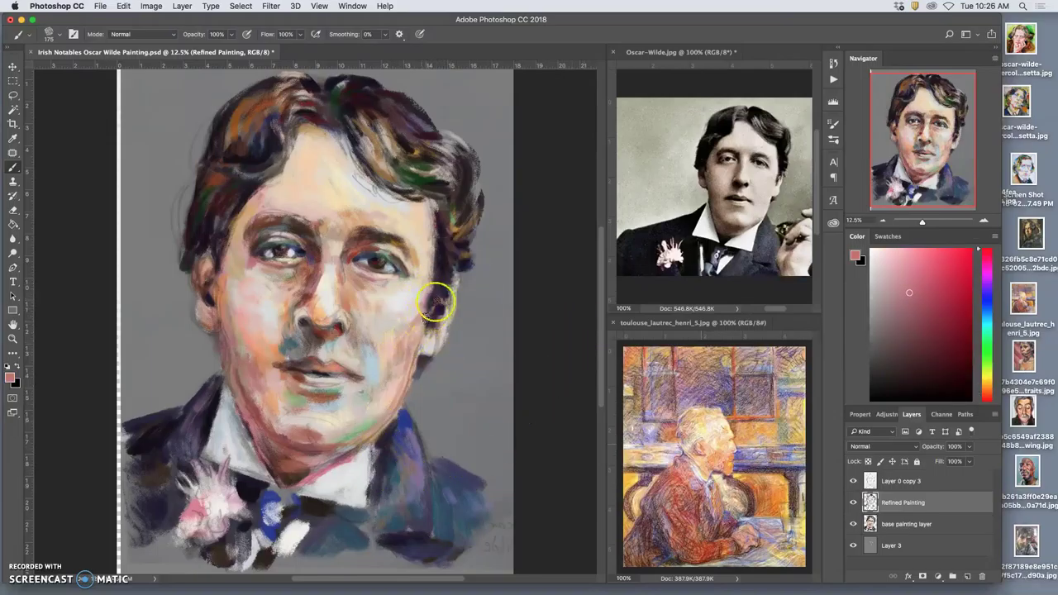
mouse_move(330, 286)
left_mouse_down()
mouse_move(350, 267)
mouse_move(357, 291)
mouse_move(371, 291)
left_mouse_up()
left_click_drag(253, 316, 261, 303)
mouse_move(326, 301)
left_mouse_down()
mouse_move(334, 330)
mouse_move(330, 290)
left_mouse_up()
left_click(319, 289, "alt")
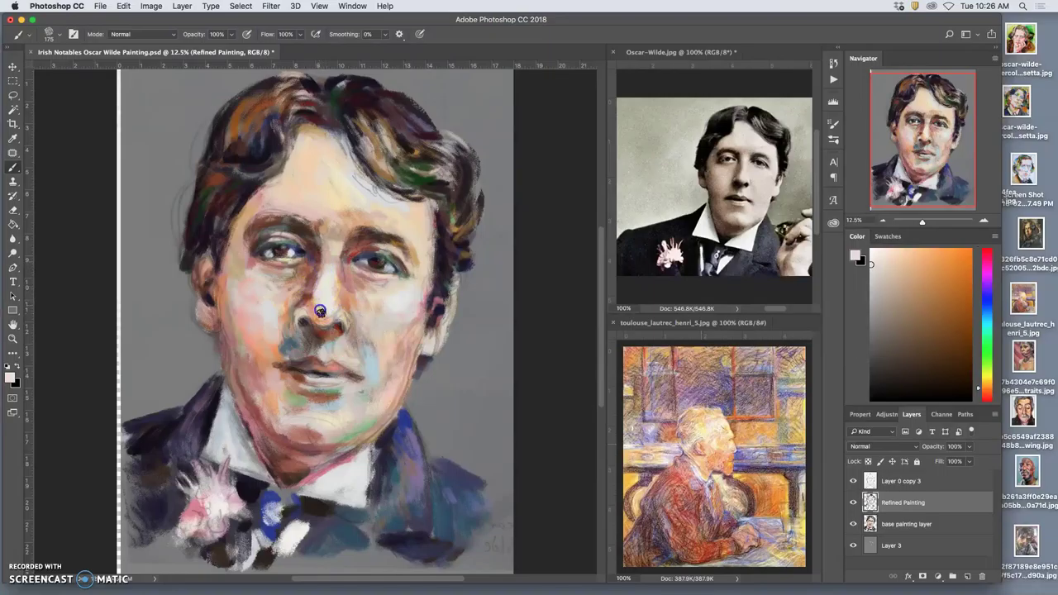
Brush dark red into the left side of the chin and blend sampled salmon and pale cream around the nose and mouth
left_click(345, 263, "alt")
mouse_move(283, 381)
left_mouse_down()
mouse_move(286, 444)
mouse_move(284, 431)
left_mouse_up()
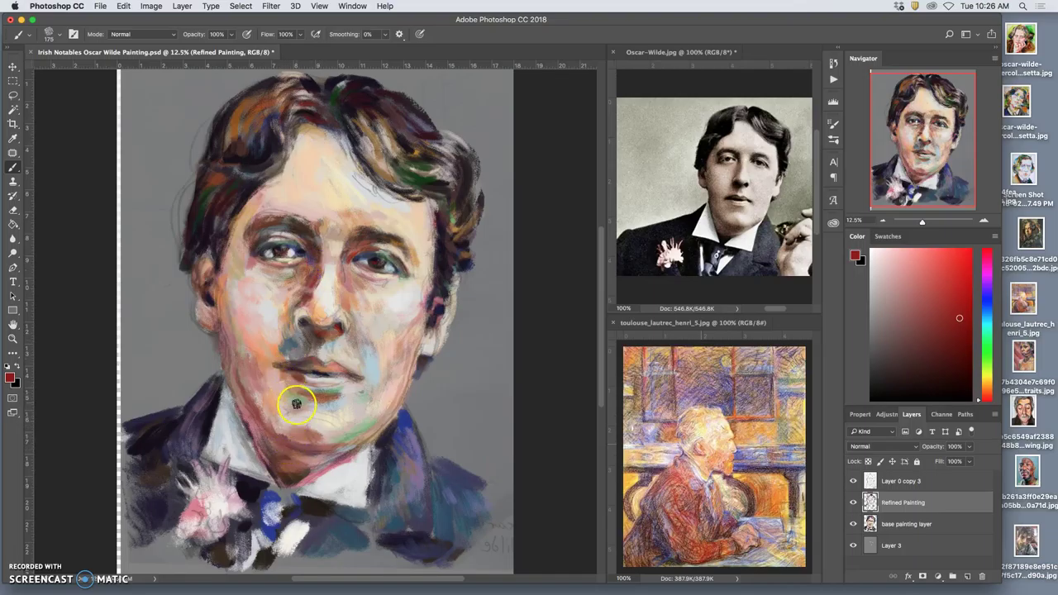
left_click(346, 296, "alt")
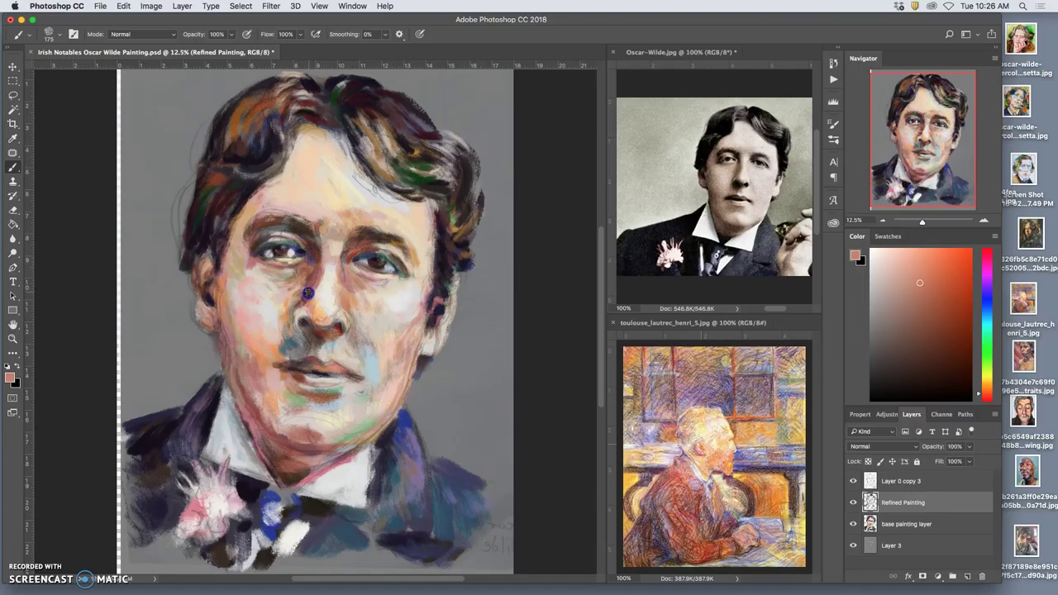
left_click(327, 301, "alt")
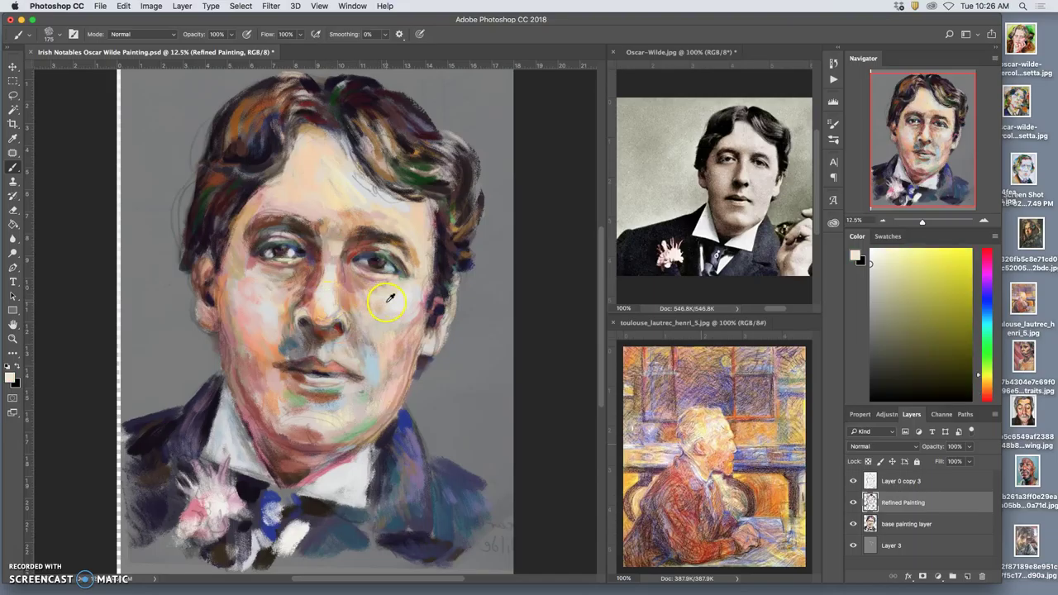
left_click(364, 293, "alt")
left_click(329, 303, "alt")
mouse_move(328, 306)
left_mouse_down("alt")
mouse_move(366, 306)
mouse_move(358, 311)
mouse_move(374, 329)
mouse_move(365, 350)
mouse_move(342, 348)
mouse_move(377, 360)
mouse_move(302, 342)
mouse_move(369, 388)
left_mouse_up("alt")
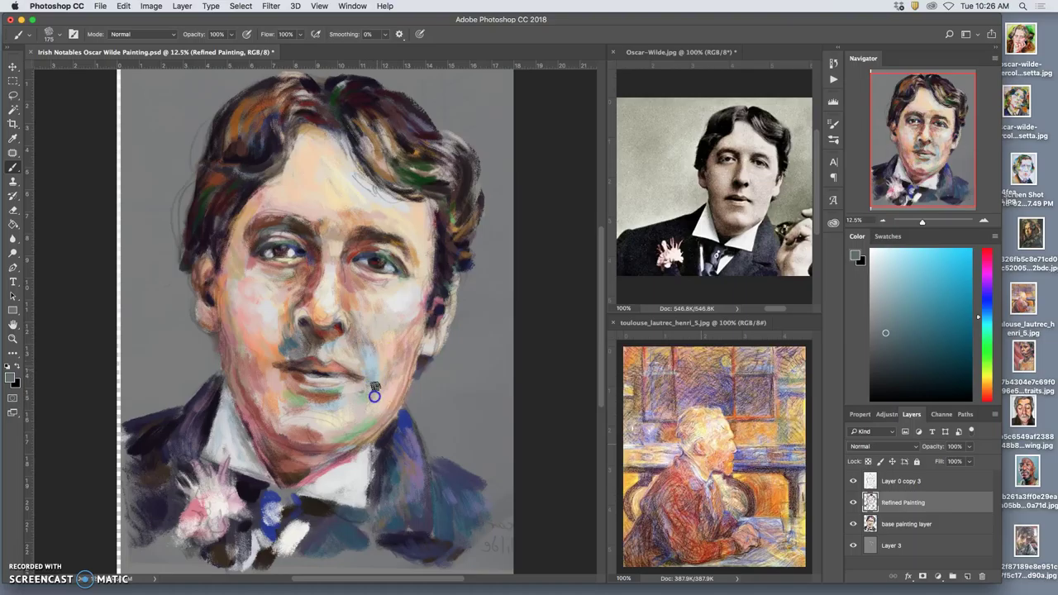
Blend grey-teal, pale blue and light orange sampled from the face into the shadow between the left nostril and mouth corner
left_click_drag(297, 335, 289, 339)
left_click(367, 359, "alt")
left_click(293, 346)
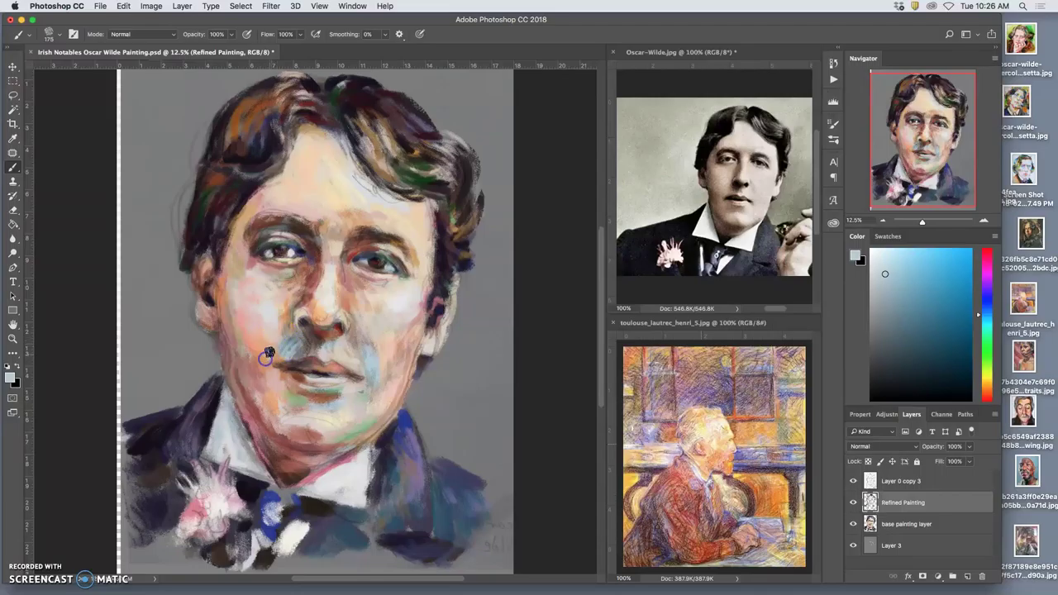
left_click(273, 333, "alt")
left_click(286, 316, "alt")
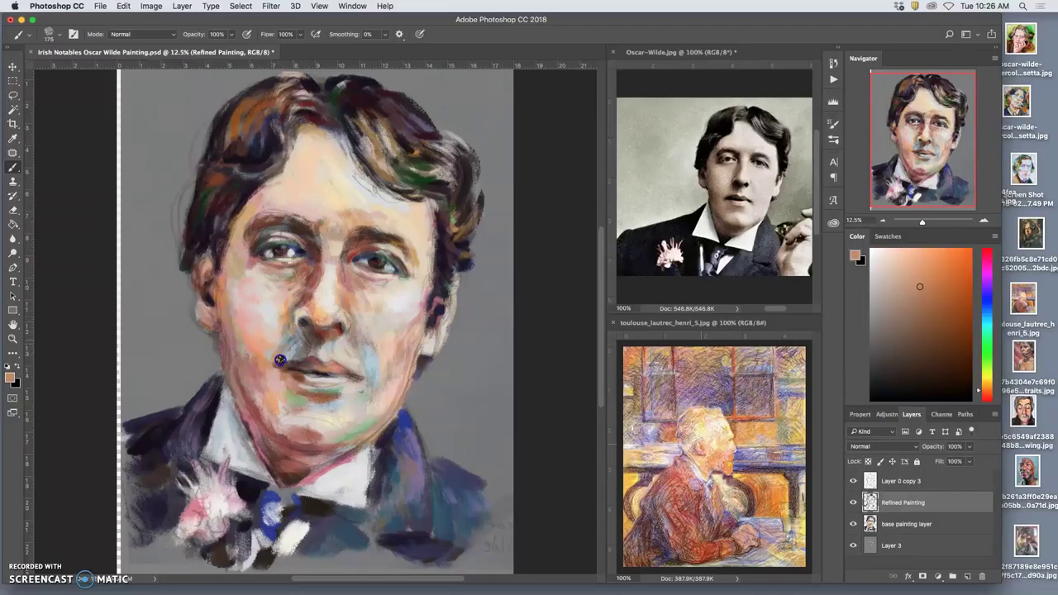
left_click_drag(300, 357, 291, 344)
left_click(306, 350, "alt")
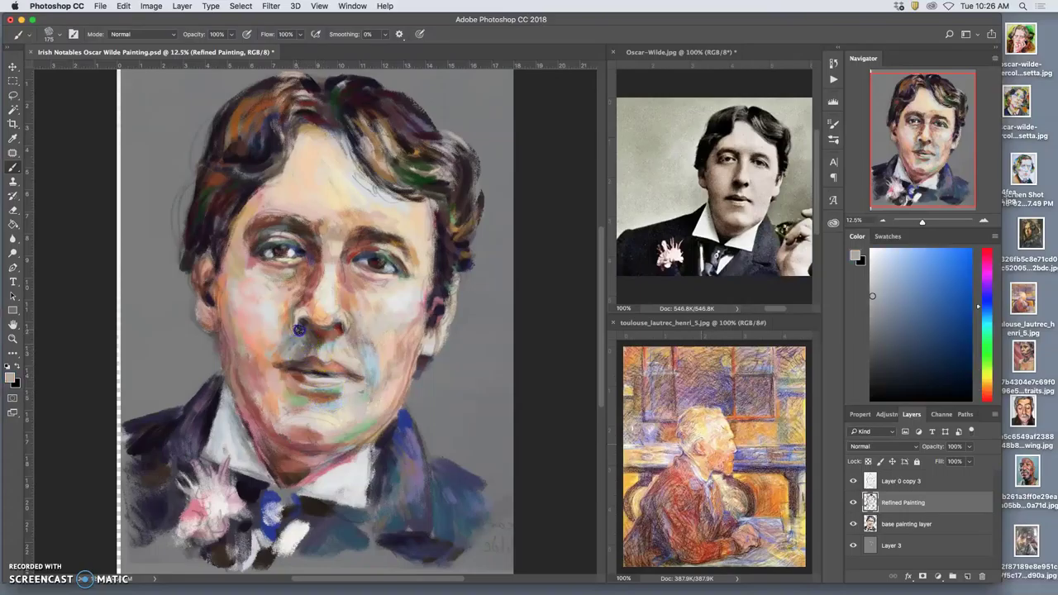
Deepen the shadow above the upper lip with sampled dark brown and refine the lips with light grey
left_click(317, 341, "alt")
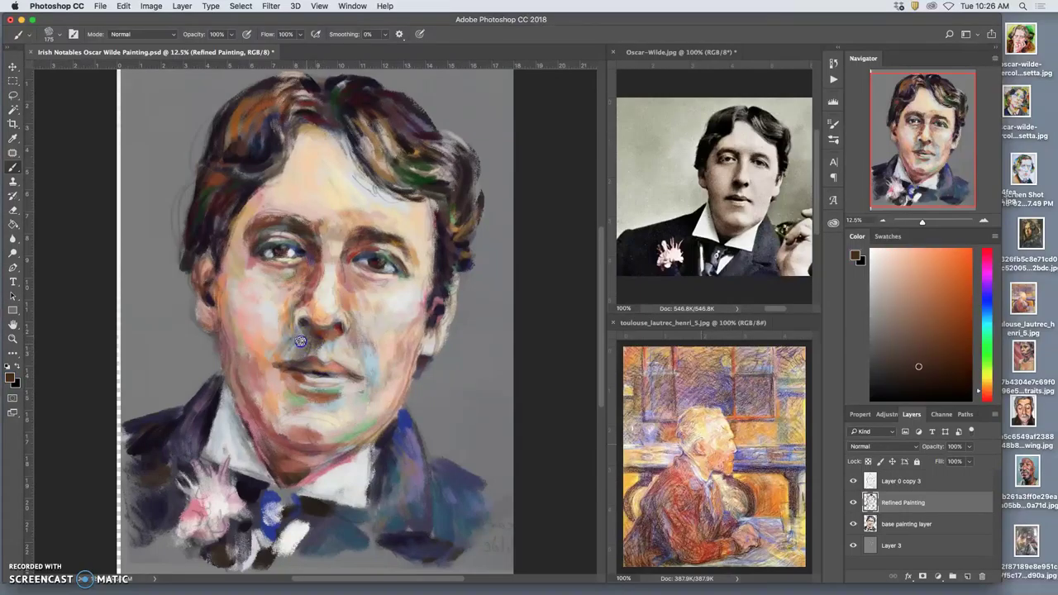
left_click(324, 391, "alt")
left_click(330, 388, "alt")
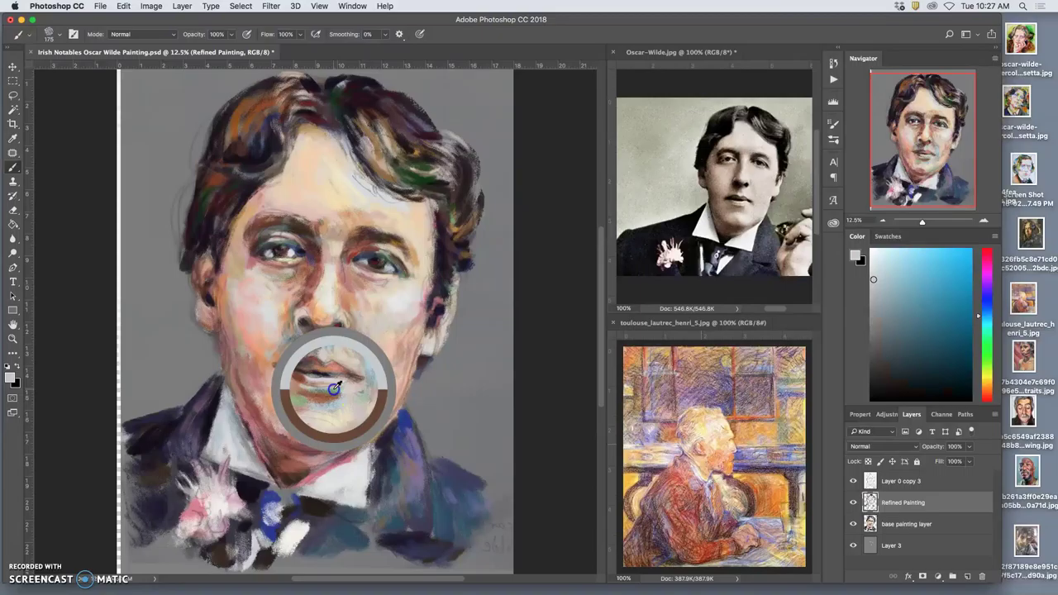
mouse_move(317, 371)
left_mouse_down()
mouse_move(321, 388)
mouse_move(324, 373)
mouse_move(339, 385)
left_mouse_up()
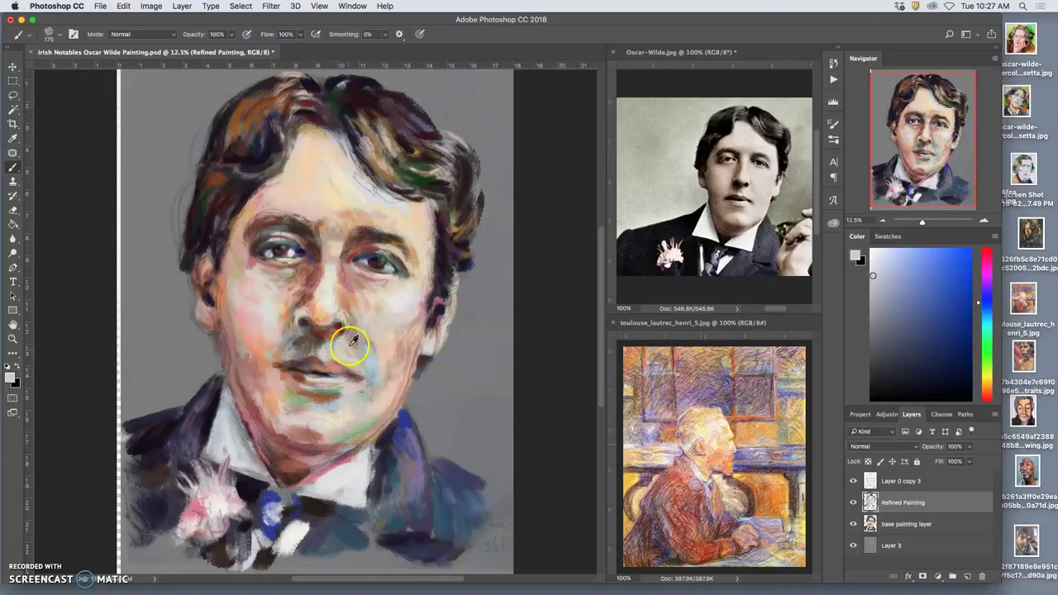
Shade beneath the nose with dark blue-grey and touch the left side of the chin with sampled dark red
left_click(353, 286, "alt")
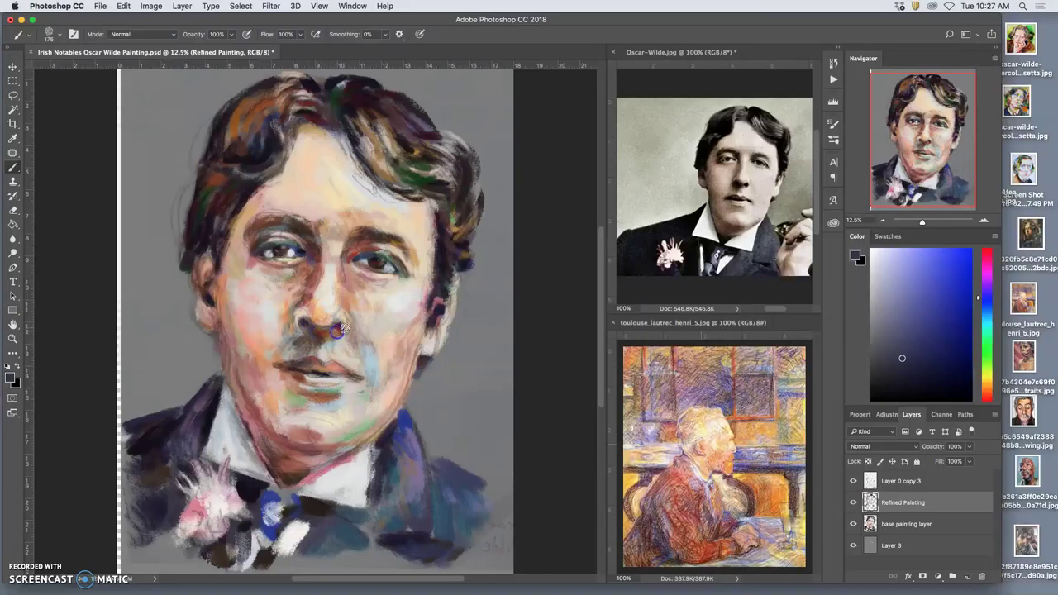
mouse_move(345, 336)
left_mouse_down()
mouse_move(326, 371)
mouse_move(314, 346)
left_mouse_up()
left_click(323, 334, "alt")
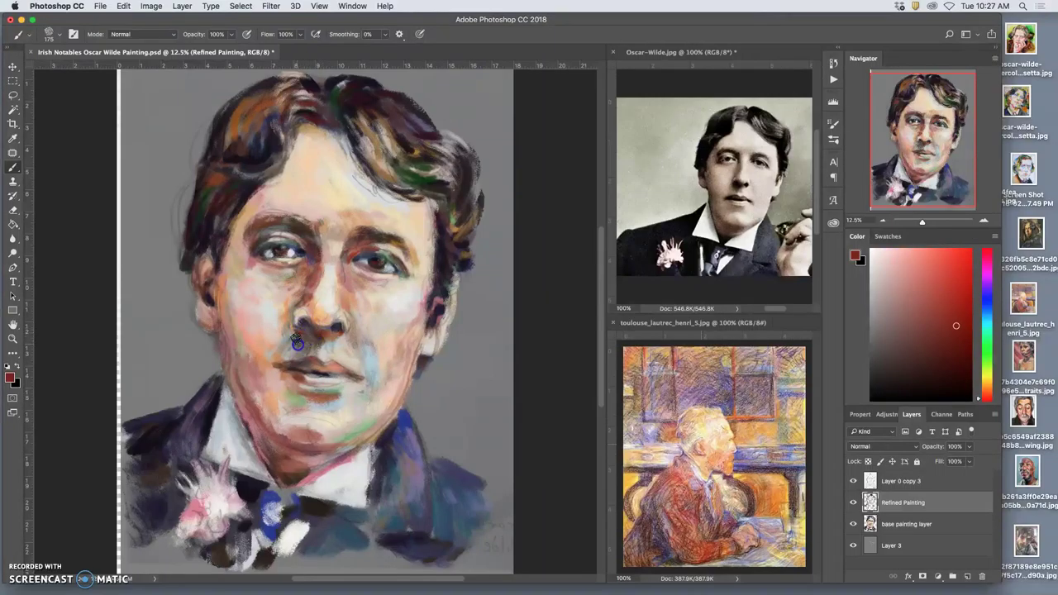
mouse_move(296, 426)
left_mouse_down()
mouse_move(307, 432)
mouse_move(295, 392)
mouse_move(279, 394)
left_mouse_up()
left_click(291, 400, "alt")
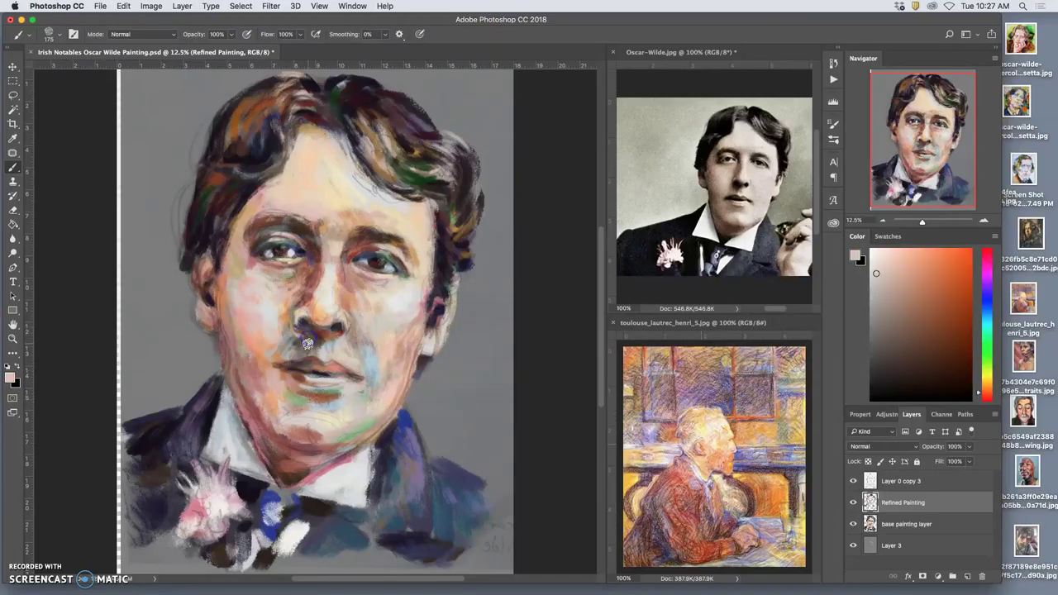
Work sampled blue-grey around the lower lip and dark purple under the nose, and save the painting
left_click_drag(323, 364, 326, 389, "alt")
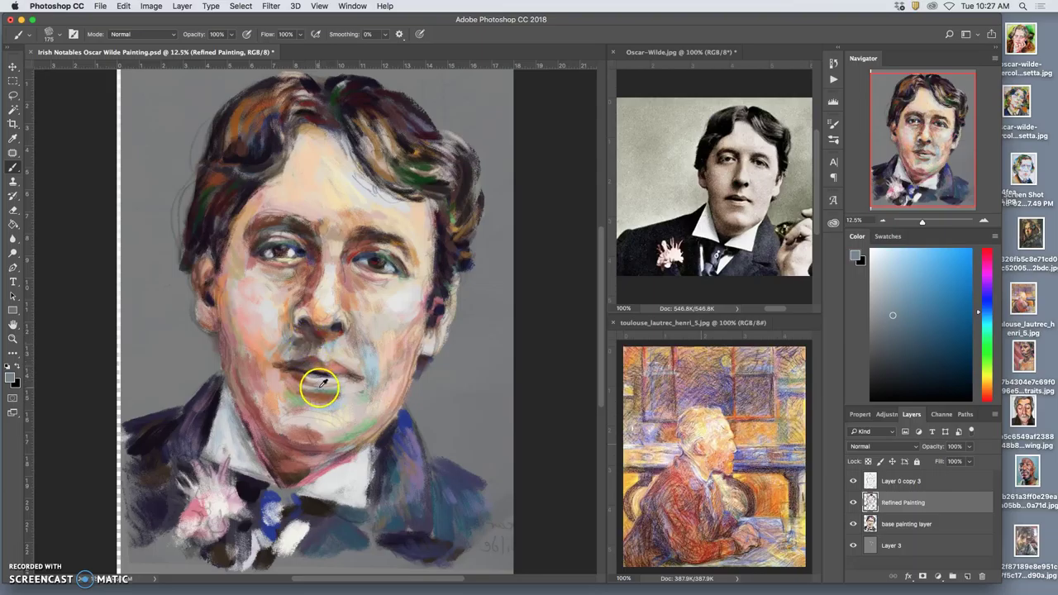
left_click(319, 382, "alt")
left_click(319, 394, "alt")
left_click_drag(321, 392, 322, 389, "alt")
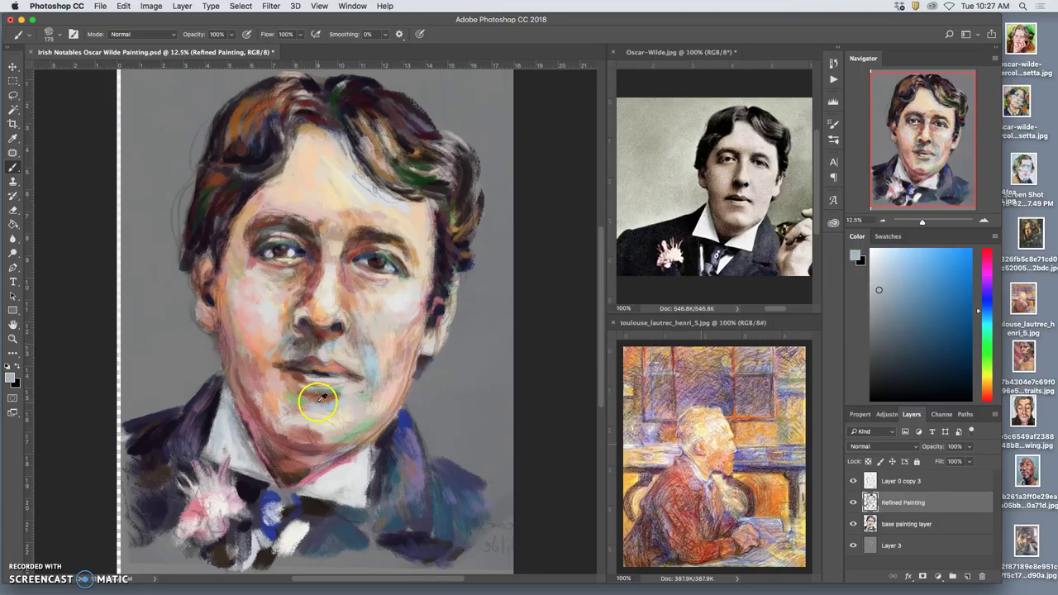
left_click(307, 324, "alt")
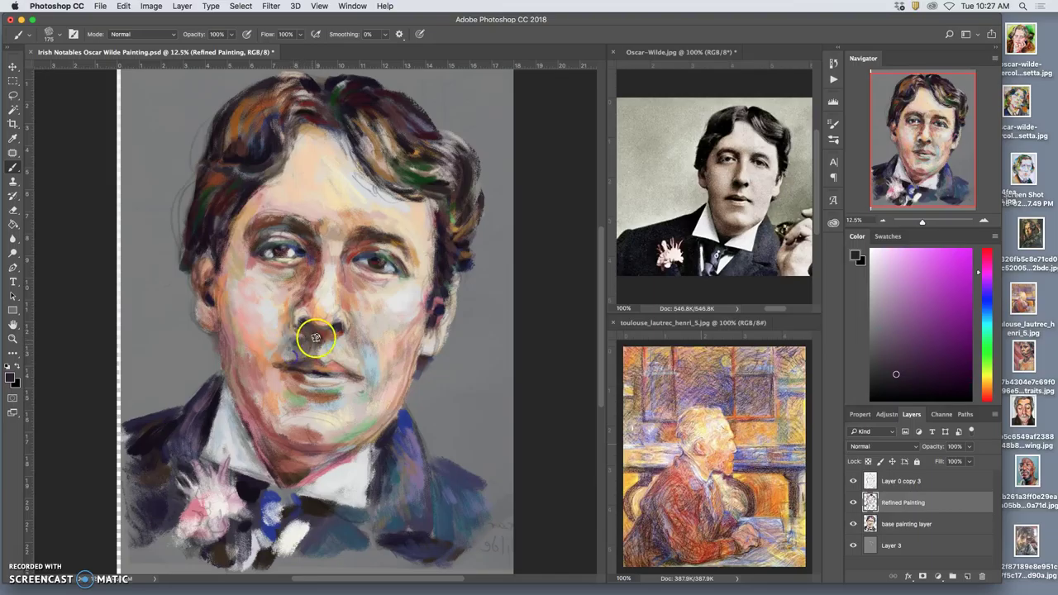
key("super+s")
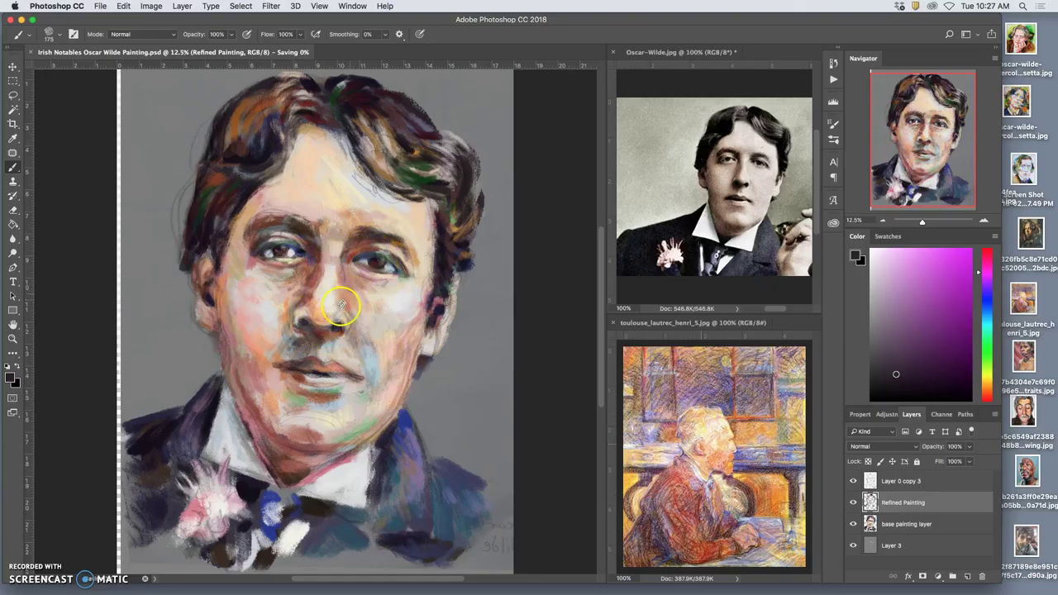
Brush muted reddish-brown sampled from the brow onto the left temple, the outer eyebrow and the left cheek
left_click(365, 238, "alt")
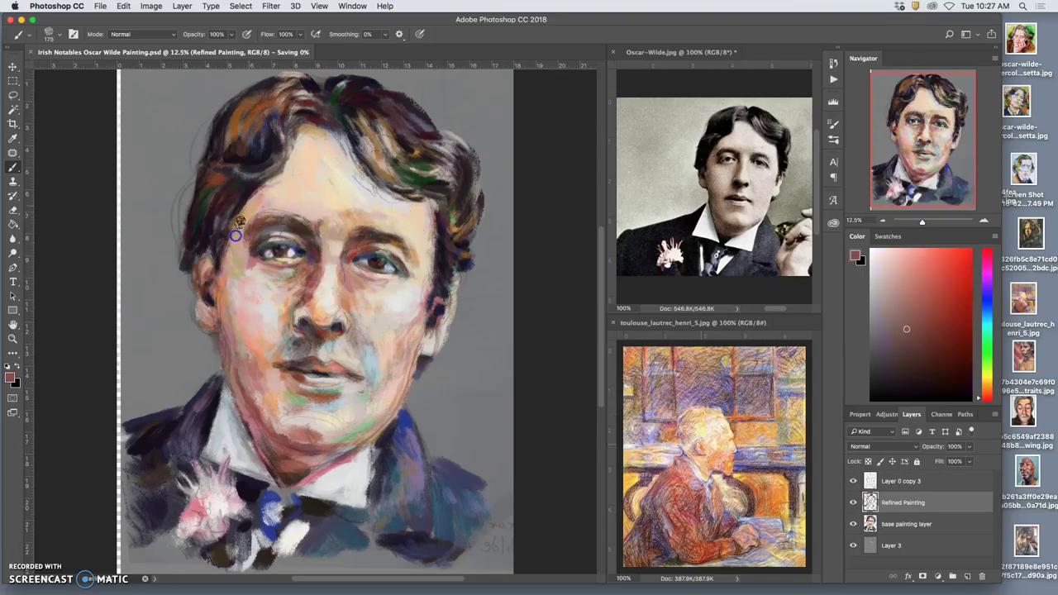
mouse_move(249, 226)
left_mouse_down()
mouse_move(224, 182)
mouse_move(260, 217)
mouse_move(244, 206)
mouse_move(250, 224)
mouse_move(243, 218)
left_mouse_up()
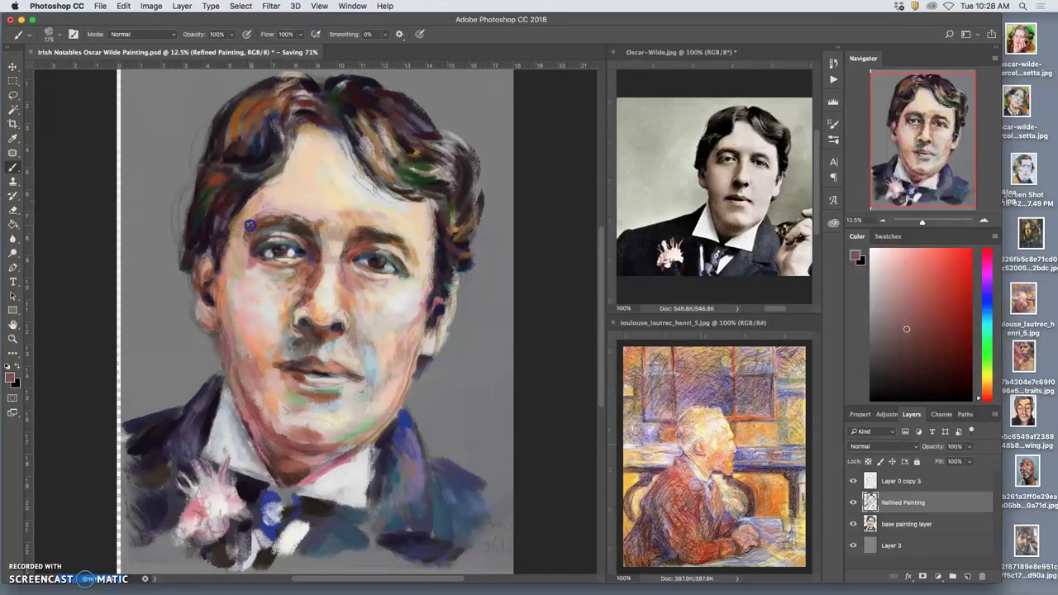
mouse_move(248, 293)
left_mouse_down()
mouse_move(243, 278)
mouse_move(238, 297)
mouse_move(255, 307)
left_mouse_up()
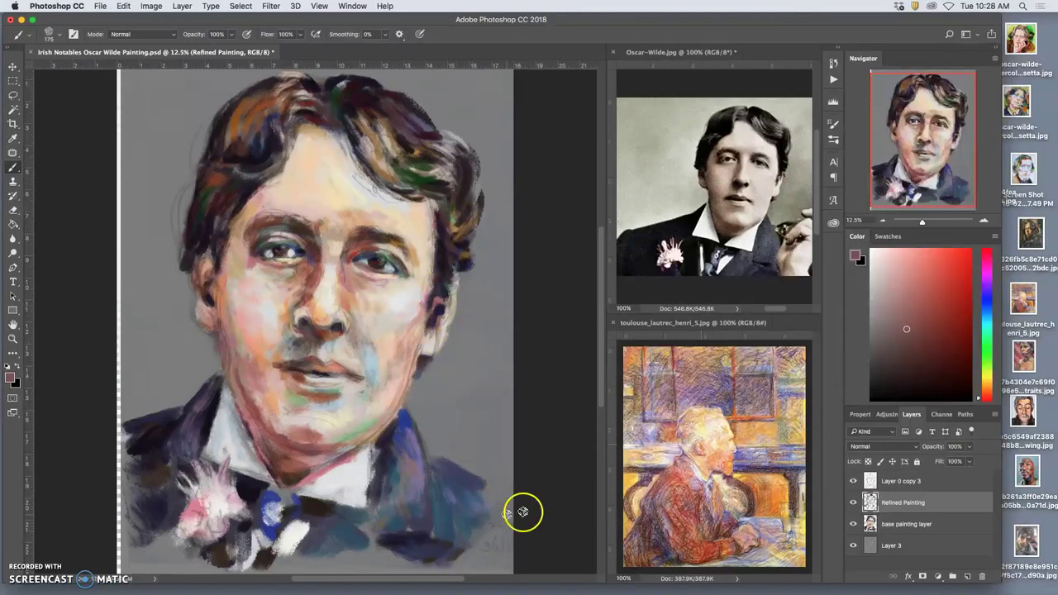
Flip all four layers of the painting, from Layer 3 to Layer 0 copy 3, horizontally
left_click(855, 547)
left_click(892, 546)
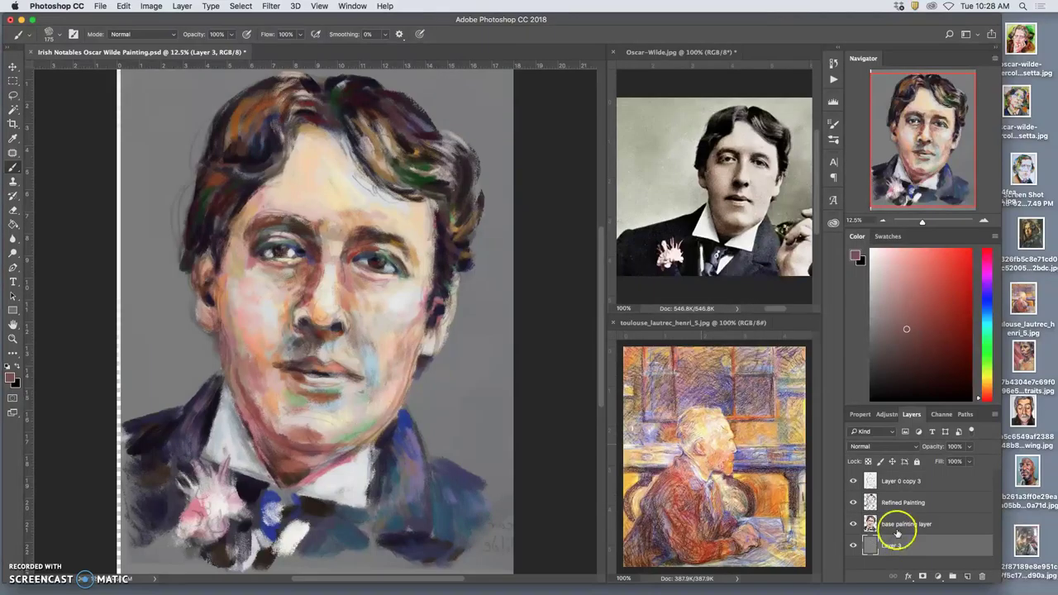
left_click(897, 483, "shift")
key("super+t")
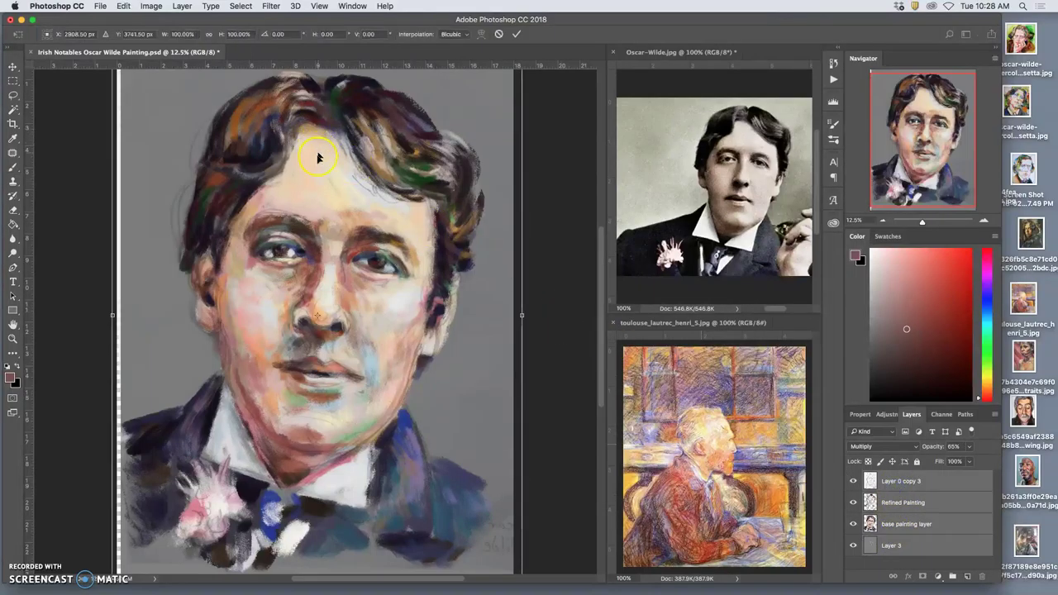
right_click(323, 193)
left_click(380, 331)
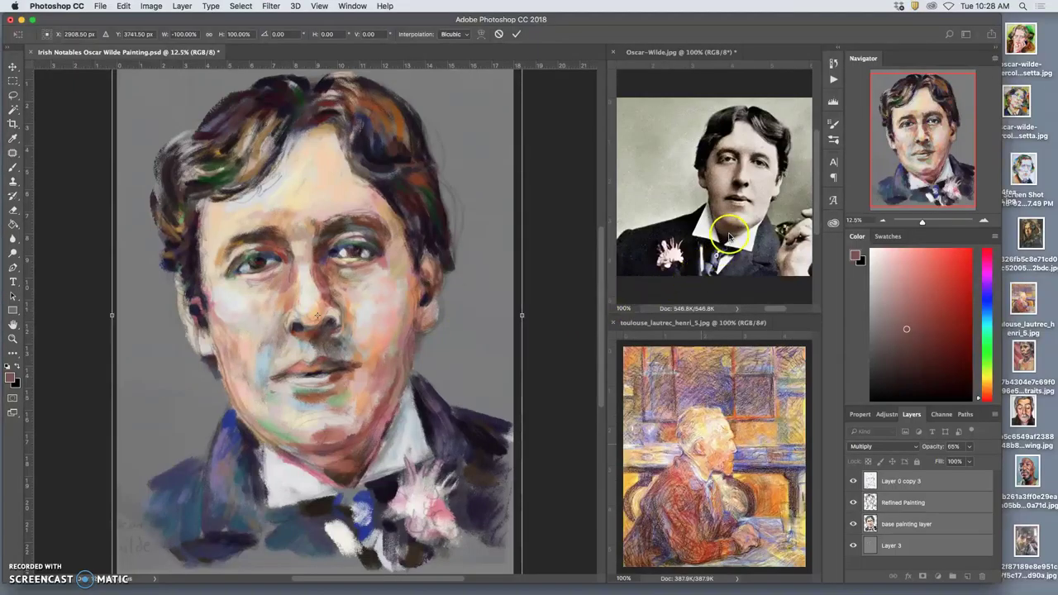
key("Return")
Flip the whole Oscar-Wilde.jpg reference photo horizontally to match the mirrored painting
left_click(668, 54)
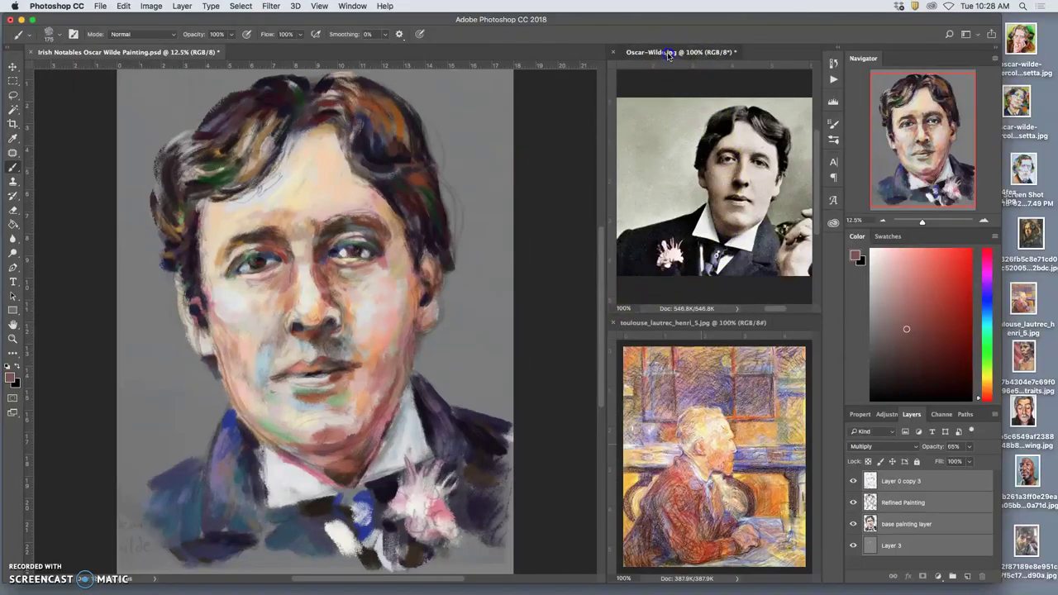
key("super+a")
key("super+t")
right_click(707, 148)
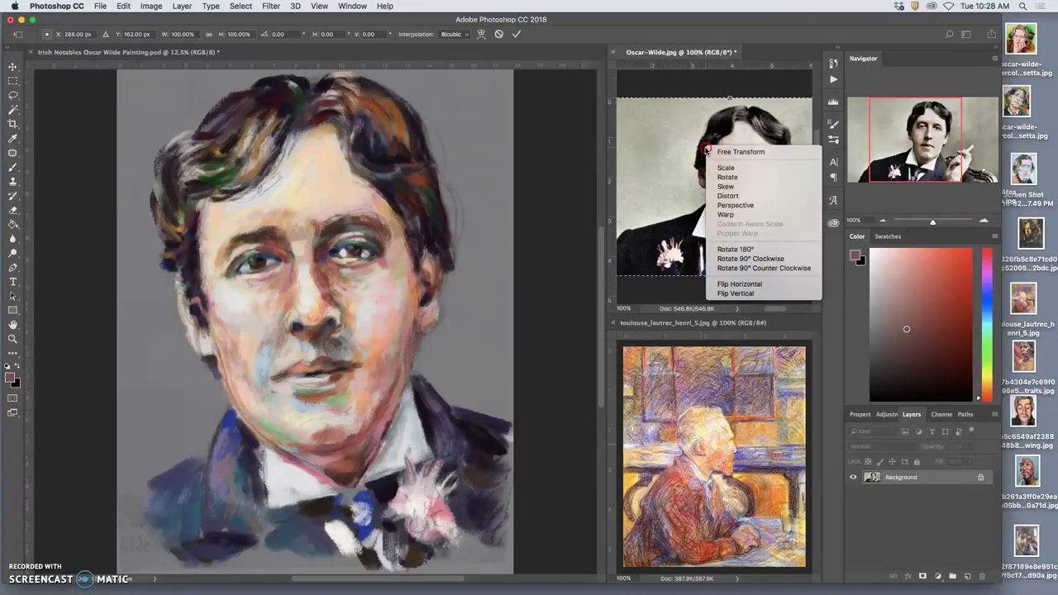
left_click(731, 285)
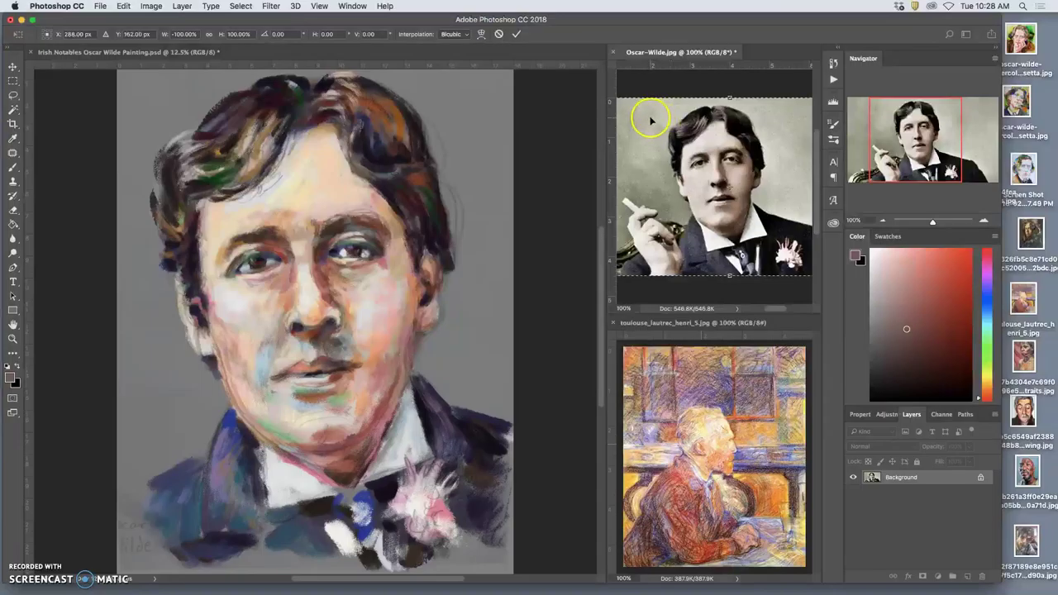
key("Return")
key("b")
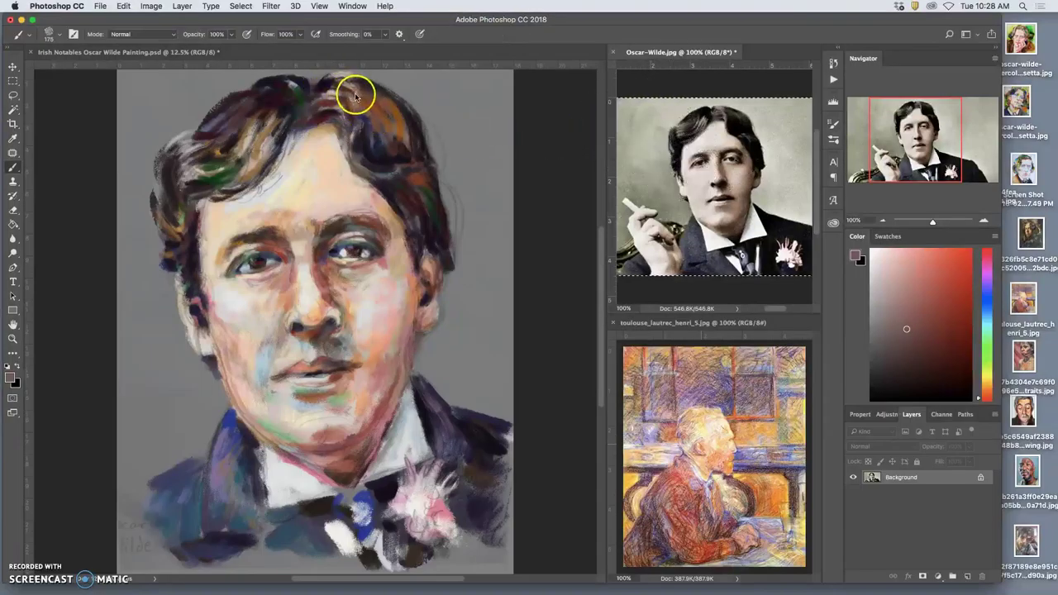
Compare the painting's stages by hiding and showing the Layer 0 copy 3, Refined Painting and base painting layers
left_click(179, 53)
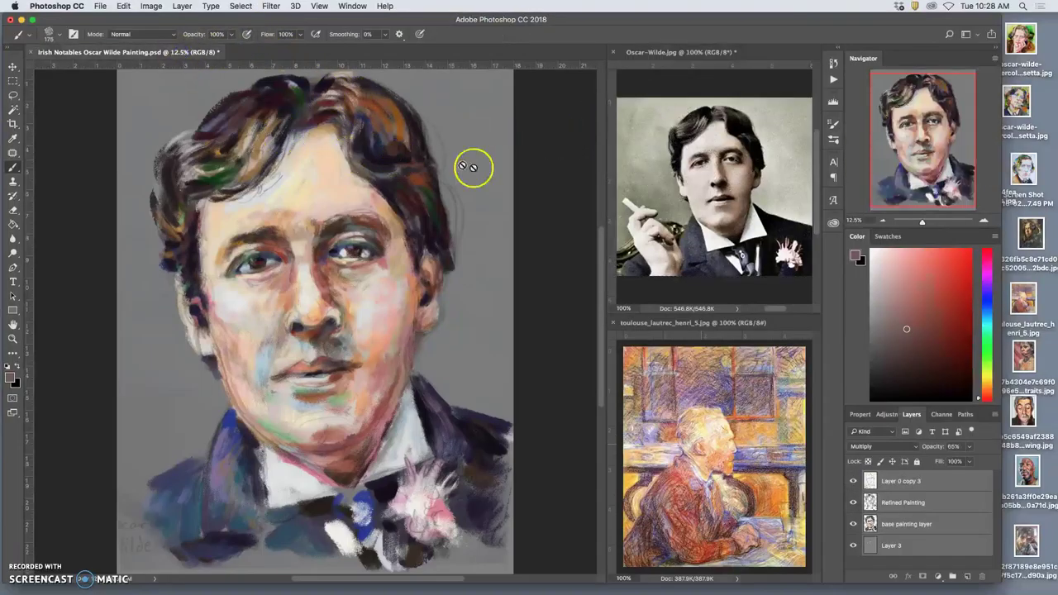
left_click(854, 481)
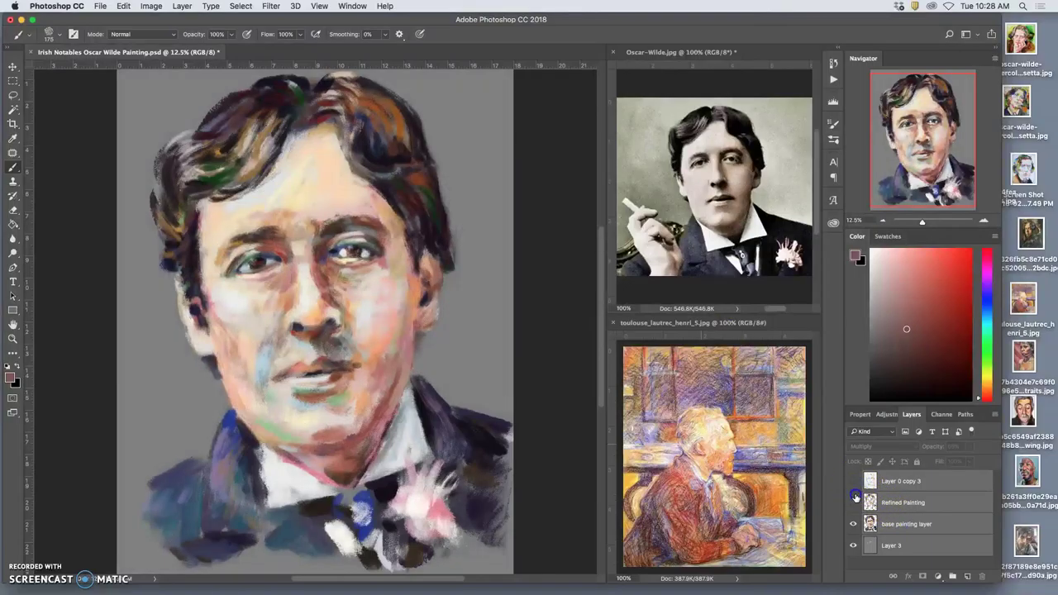
left_click(854, 502)
left_click(855, 524)
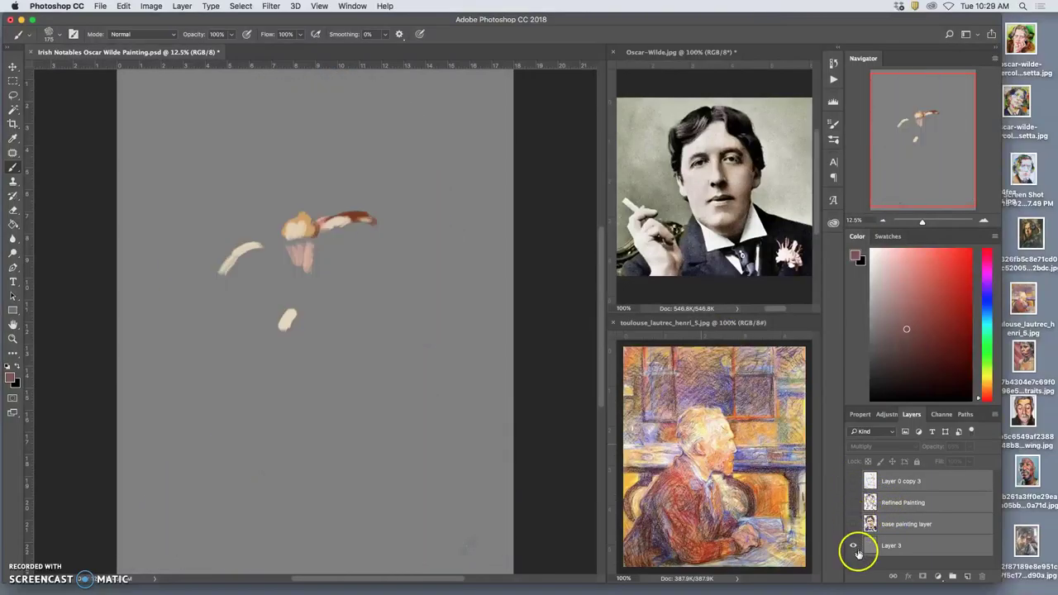
left_click(855, 524)
left_click(861, 534)
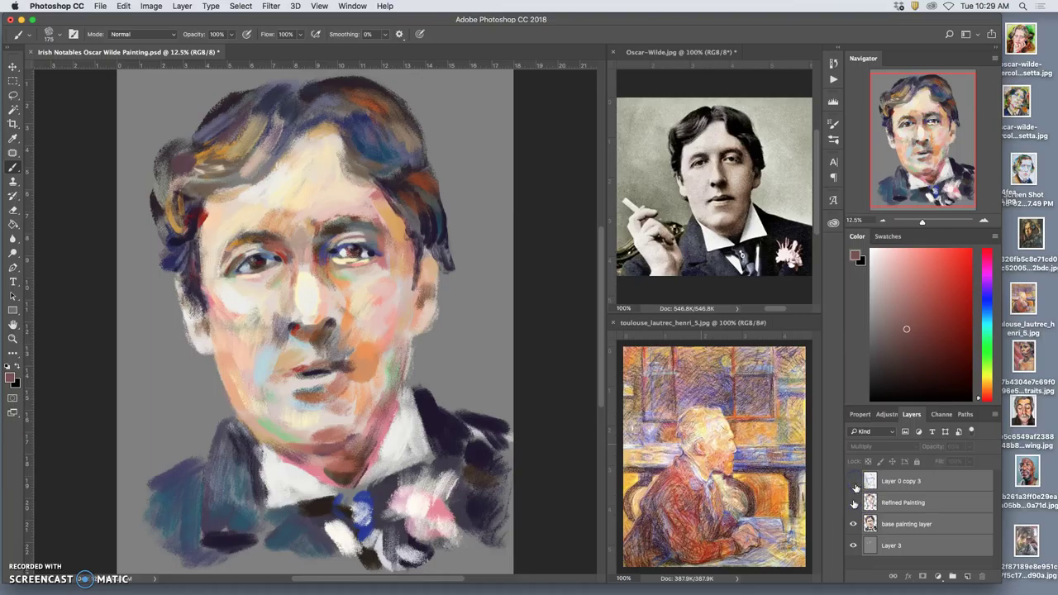
left_click(854, 503)
left_click(855, 484)
left_click(855, 484)
left_click(855, 485)
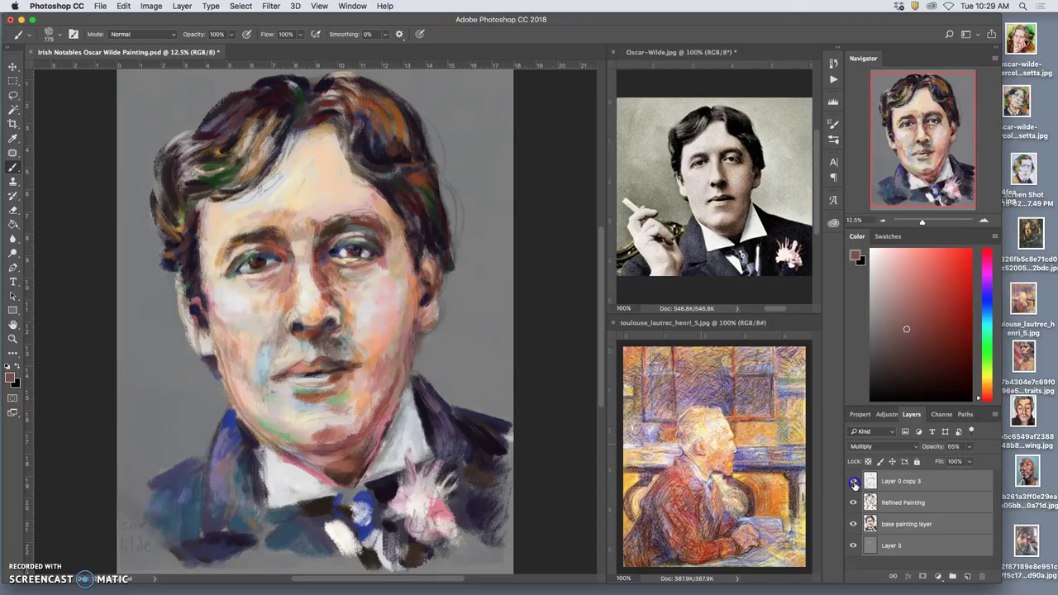
Check Layer 0 copy 3's contribution, and on that layer alone erase the stray sketch lines around the hair, right cheek and chin
left_click(855, 482)
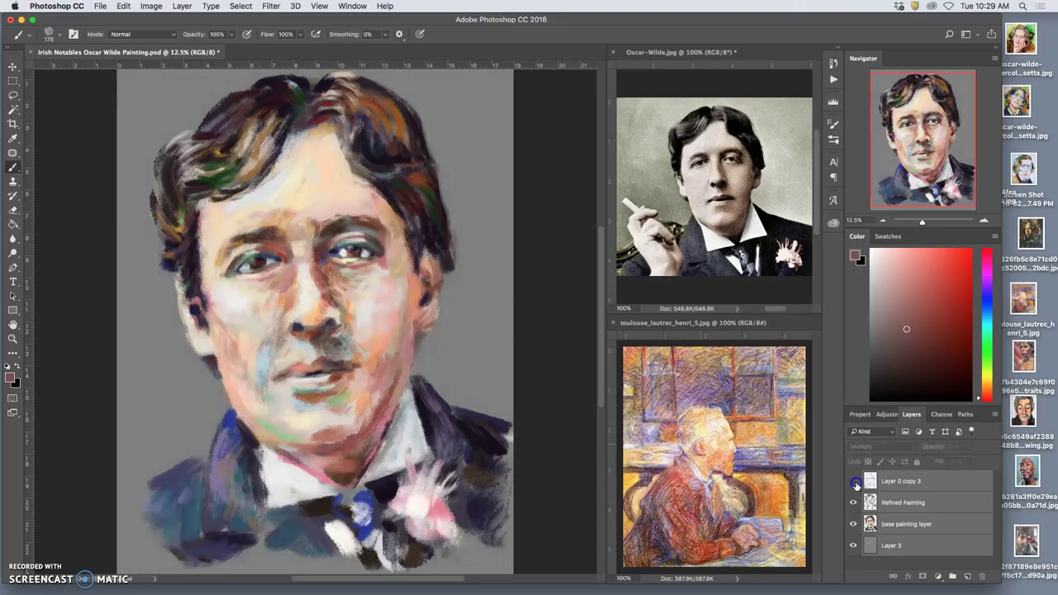
left_click(855, 483)
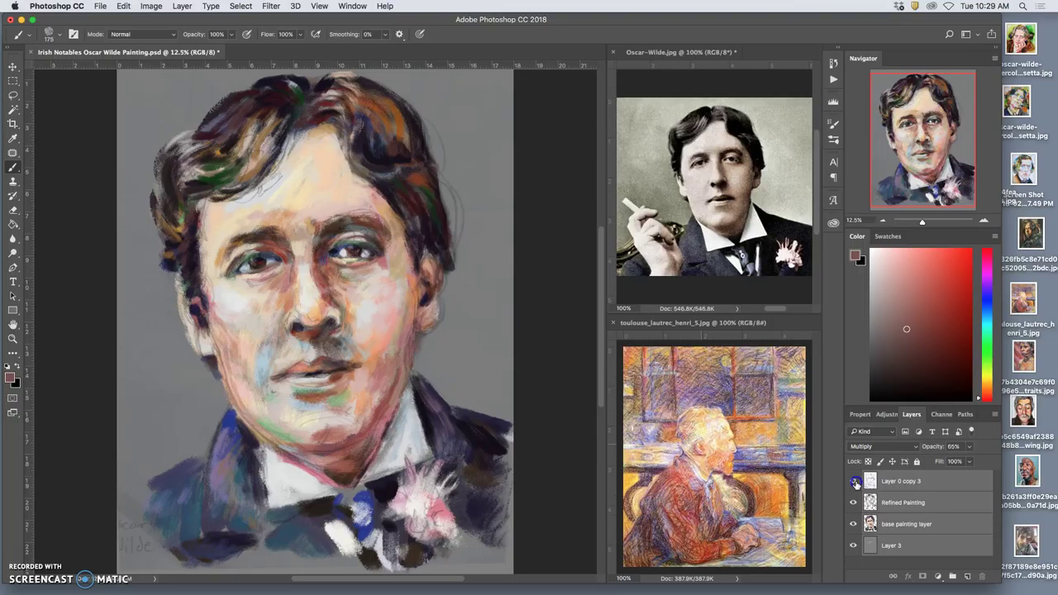
left_click(893, 484)
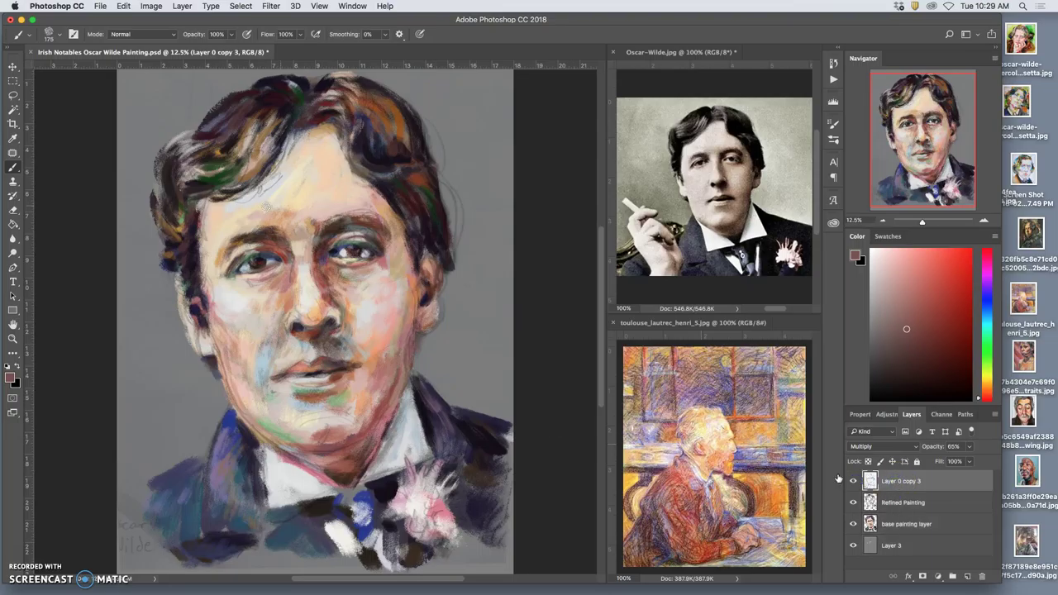
left_click(13, 209)
mouse_move(278, 177)
left_mouse_down()
mouse_move(244, 203)
mouse_move(294, 157)
mouse_move(282, 170)
left_mouse_up()
mouse_move(452, 172)
left_mouse_down()
mouse_move(463, 206)
mouse_move(438, 170)
mouse_move(460, 243)
mouse_move(444, 143)
mouse_move(470, 255)
mouse_move(439, 326)
mouse_move(456, 267)
mouse_move(449, 278)
mouse_move(426, 333)
left_mouse_up()
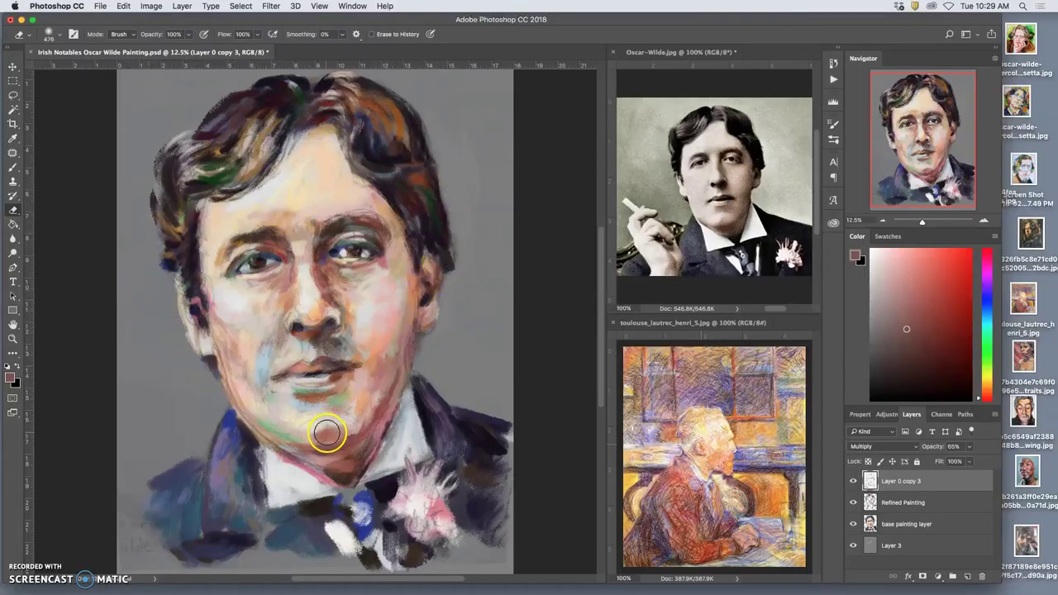
mouse_move(322, 420)
left_mouse_down()
mouse_move(307, 421)
mouse_move(342, 421)
mouse_move(305, 427)
mouse_move(314, 427)
left_mouse_up()
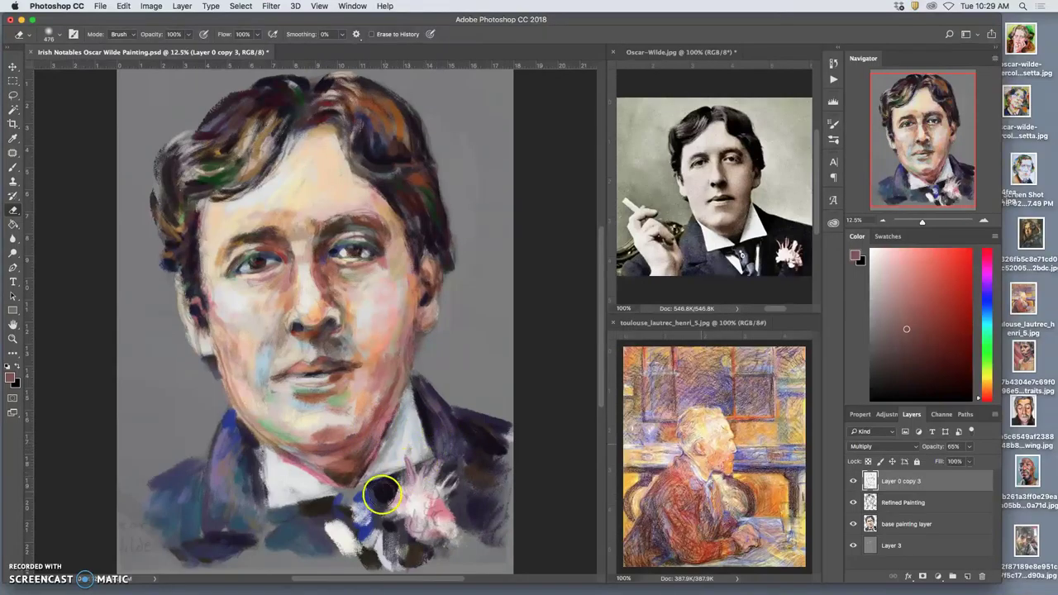
Erase the handwriting and stray sketch marks around the shoulders and lower jacket edges on Layer 0 copy 3
mouse_move(149, 543)
left_mouse_down()
mouse_move(147, 531)
mouse_move(122, 493)
mouse_move(123, 514)
mouse_move(122, 504)
mouse_move(138, 512)
mouse_move(139, 494)
mouse_move(155, 492)
mouse_move(140, 497)
mouse_move(122, 544)
mouse_move(140, 537)
mouse_move(133, 560)
left_mouse_up()
left_click_drag(156, 498, 186, 515)
left_click_drag(237, 558, 224, 568)
left_click_drag(323, 570, 355, 561)
mouse_move(460, 555)
left_mouse_down()
mouse_move(448, 564)
mouse_move(501, 551)
mouse_move(503, 538)
left_mouse_up()
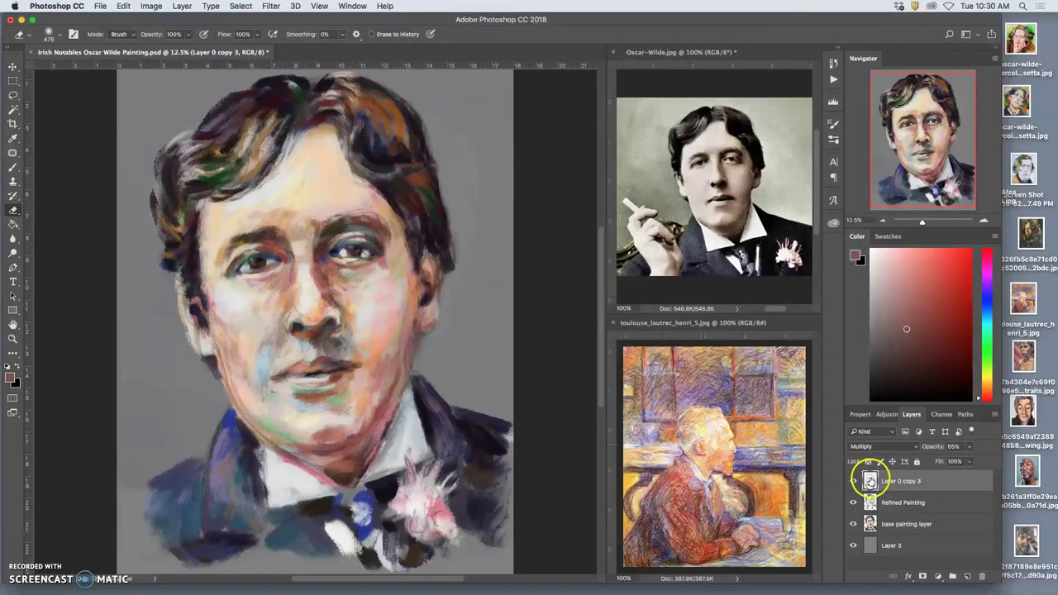
left_click(881, 447)
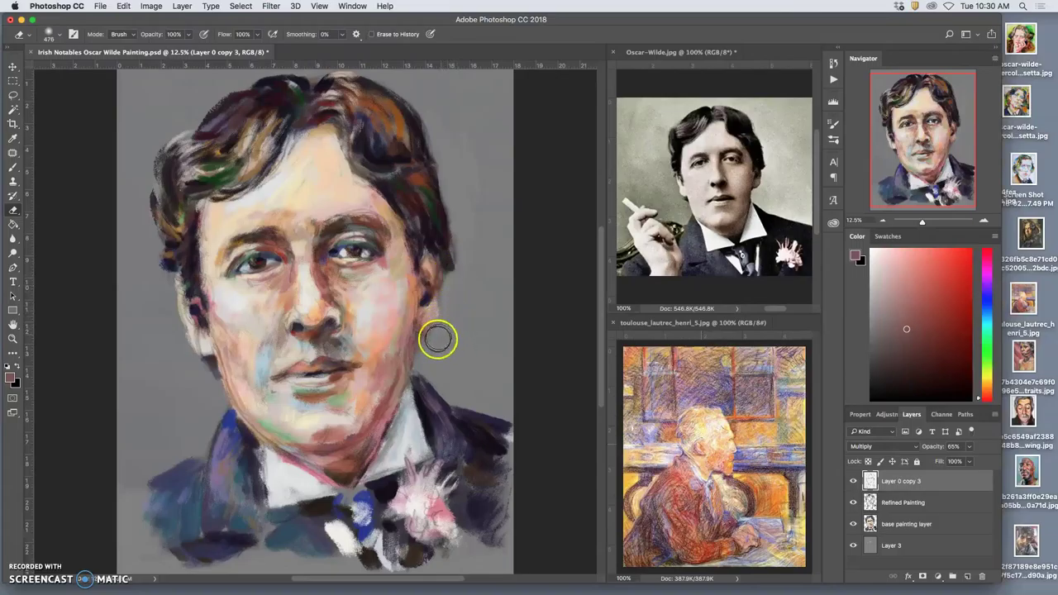
Compare the portrait with and without the cleaned Layer 0 copy 3 by repeatedly hiding and showing it
left_click(853, 481)
left_click(856, 483)
left_click(856, 483)
left_click(857, 483)
left_click(858, 483)
left_click(857, 483)
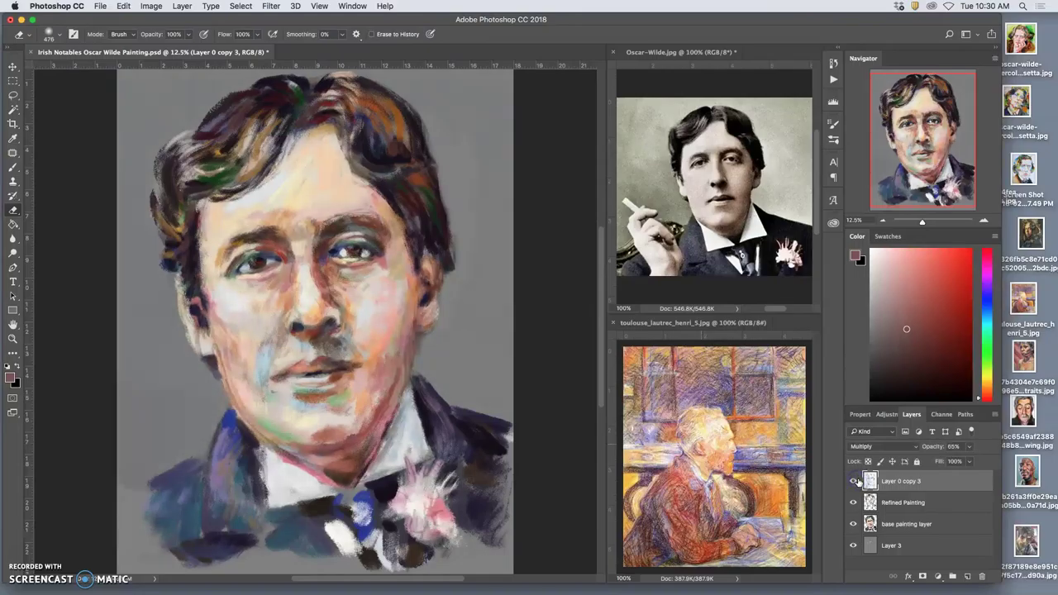
left_click(857, 483)
left_click(858, 483)
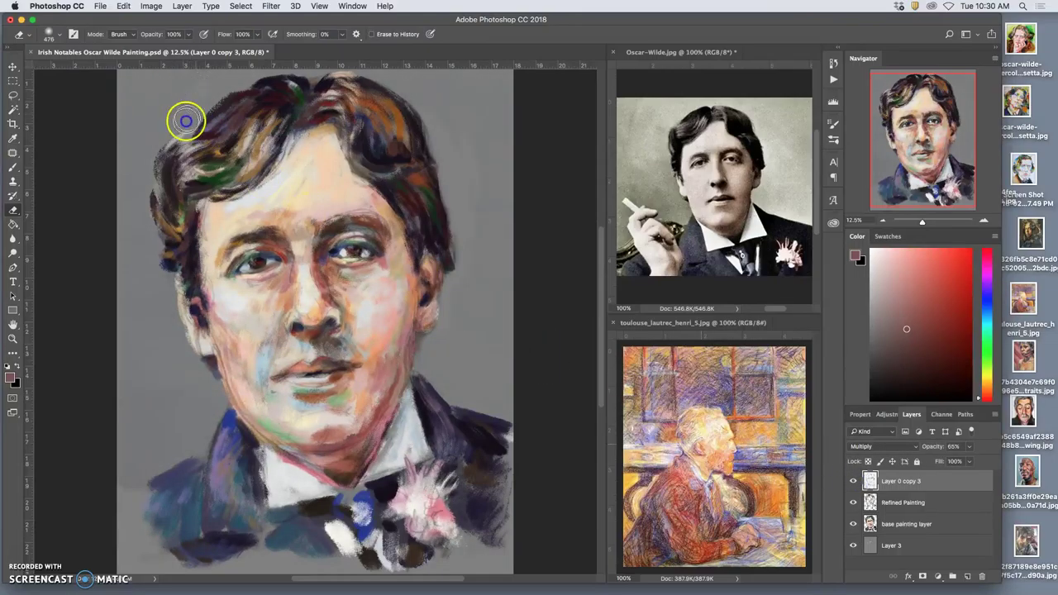
Brush dark tones sampled from the hair onto the left sideburn and the right hair edge on Layer 0 copy 3
left_click_drag(225, 102, 237, 133)
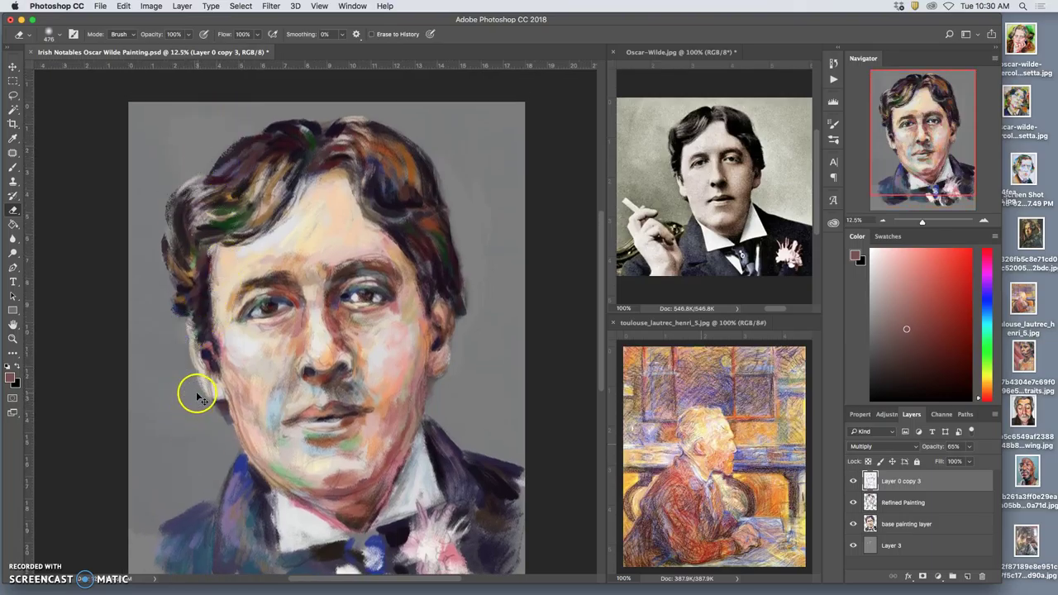
left_click(13, 166)
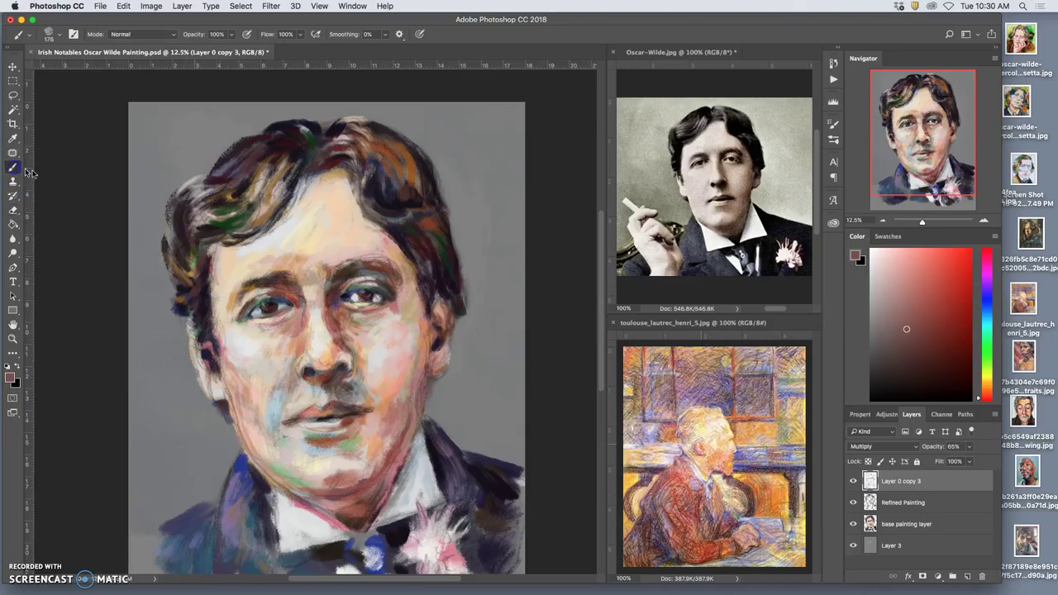
left_click(199, 281, "alt")
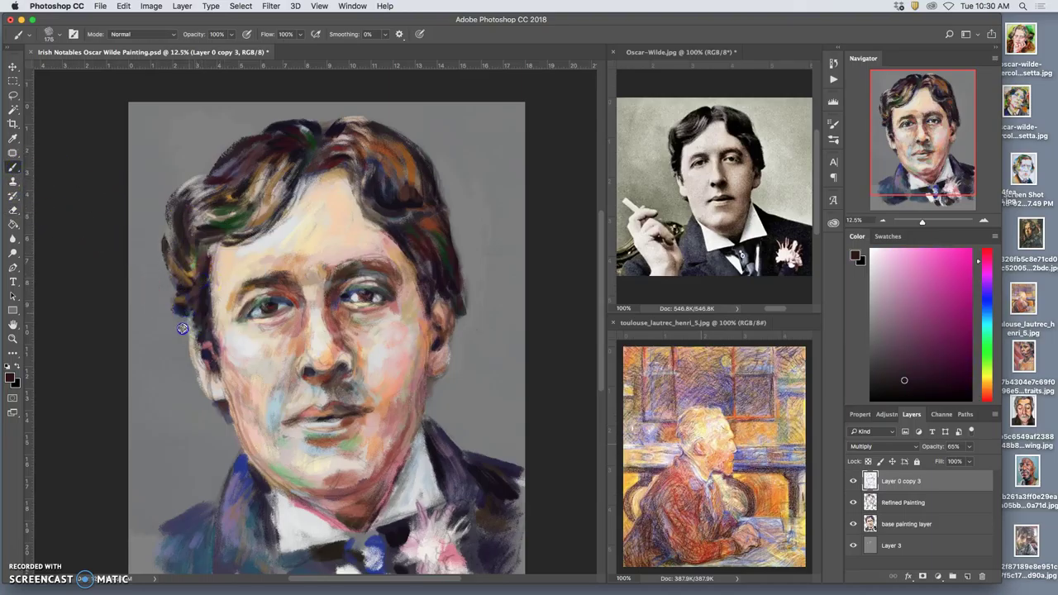
left_click_drag(183, 323, 189, 344)
mouse_move(465, 254)
left_mouse_down()
mouse_move(471, 291)
mouse_move(460, 320)
mouse_move(440, 296)
mouse_move(466, 295)
mouse_move(453, 328)
mouse_move(462, 334)
mouse_move(459, 299)
left_mouse_up()
left_click_drag(458, 248, 448, 248)
left_click(444, 219, "alt")
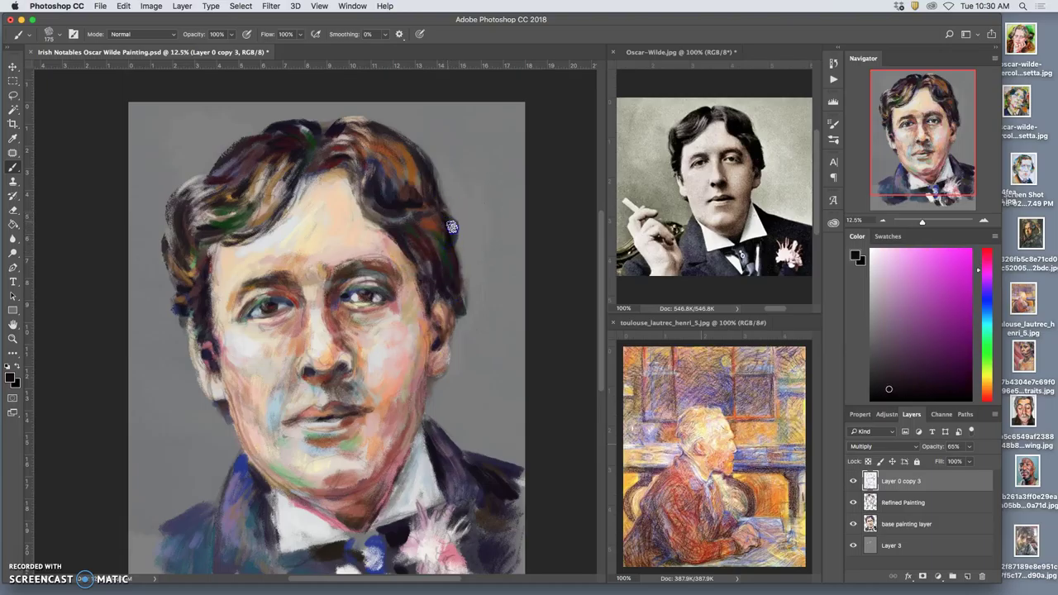
left_click_drag(449, 225, 450, 234)
On the Refined Painting layer, brush near-black sampled from the hair along the right hair edge and left sideburn
left_click(918, 502)
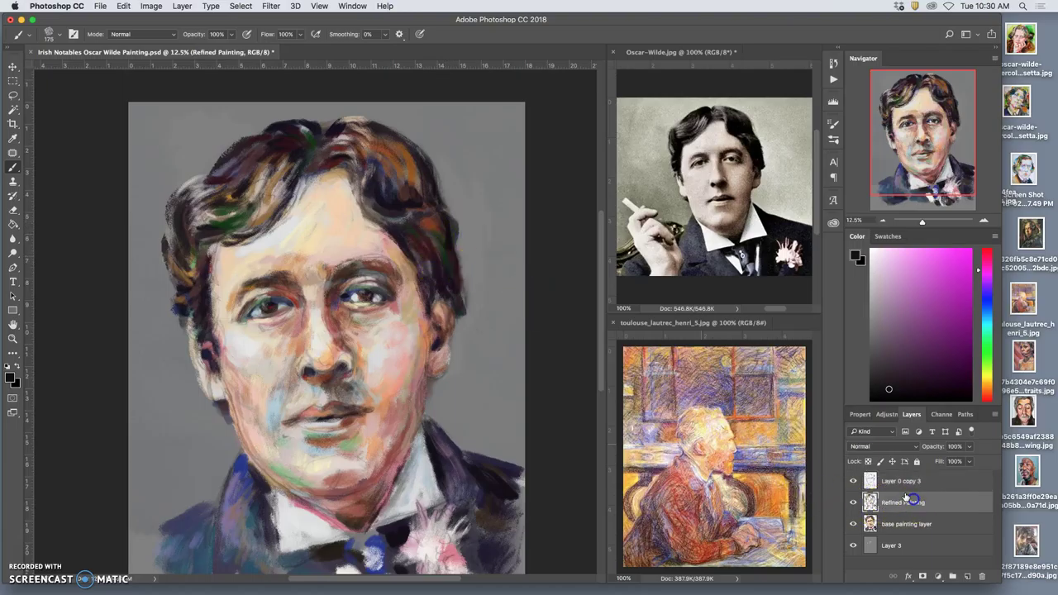
left_click(445, 220, "alt")
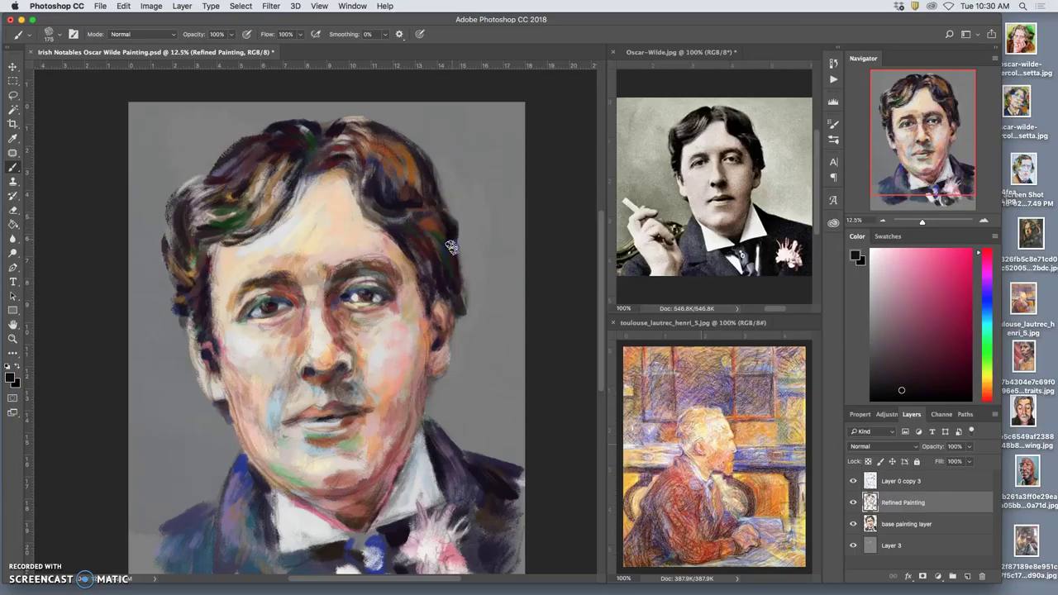
left_click_drag(185, 312, 186, 329)
Lock Layer 0 copy 3, the base painting layer and Layer 3, and make Refined Painting the active layer
left_click(938, 485)
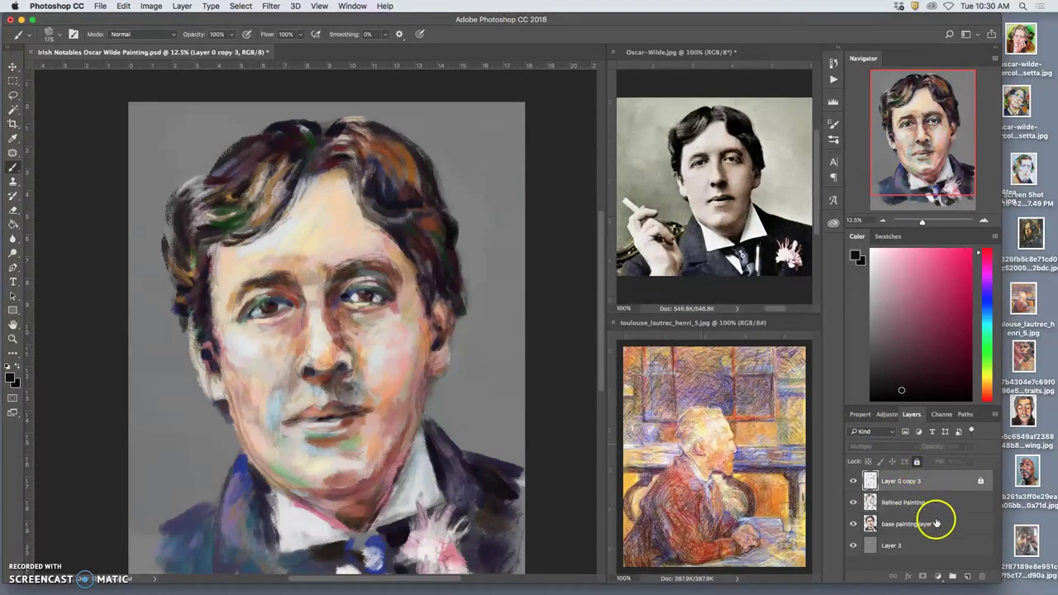
left_click(937, 521)
left_click(917, 461)
left_click(922, 543)
left_click(917, 461)
left_click(924, 498)
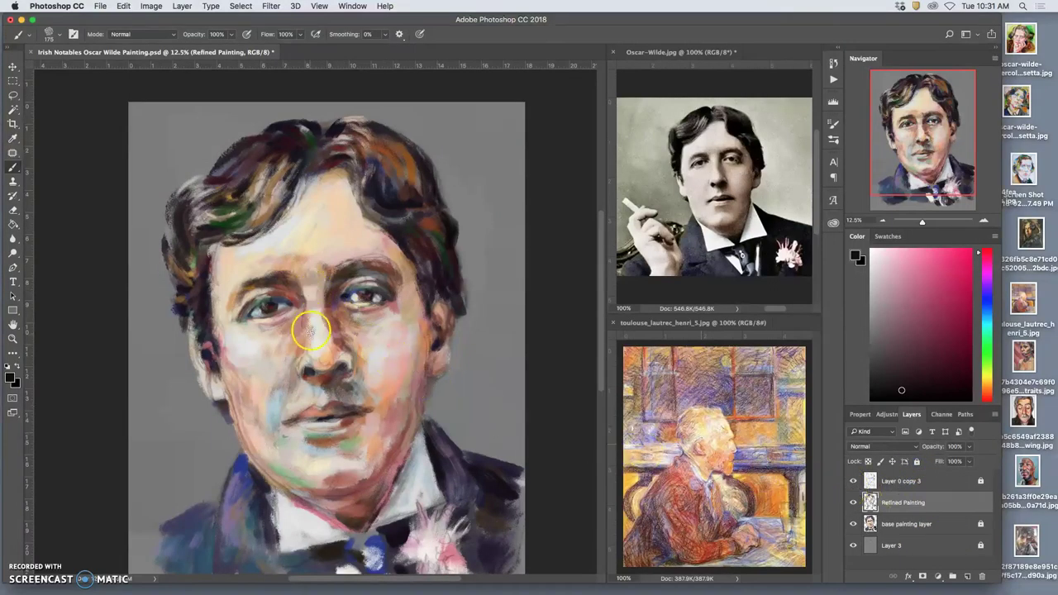
Brush the left hairline dark and add sampled grey-brown strands to the hair above the right ear
right_click(213, 244)
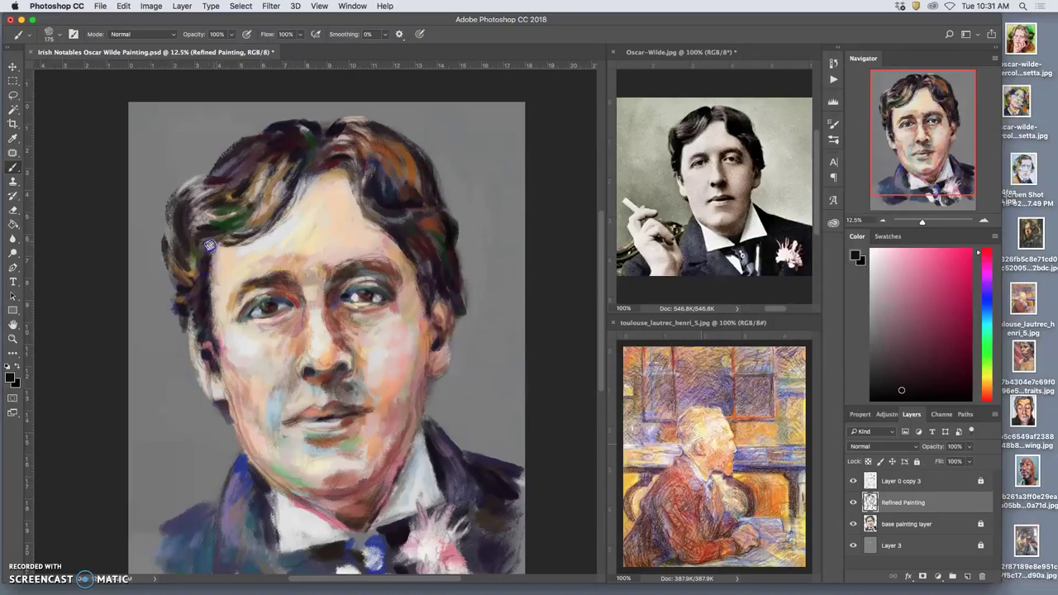
left_click(410, 244, "alt")
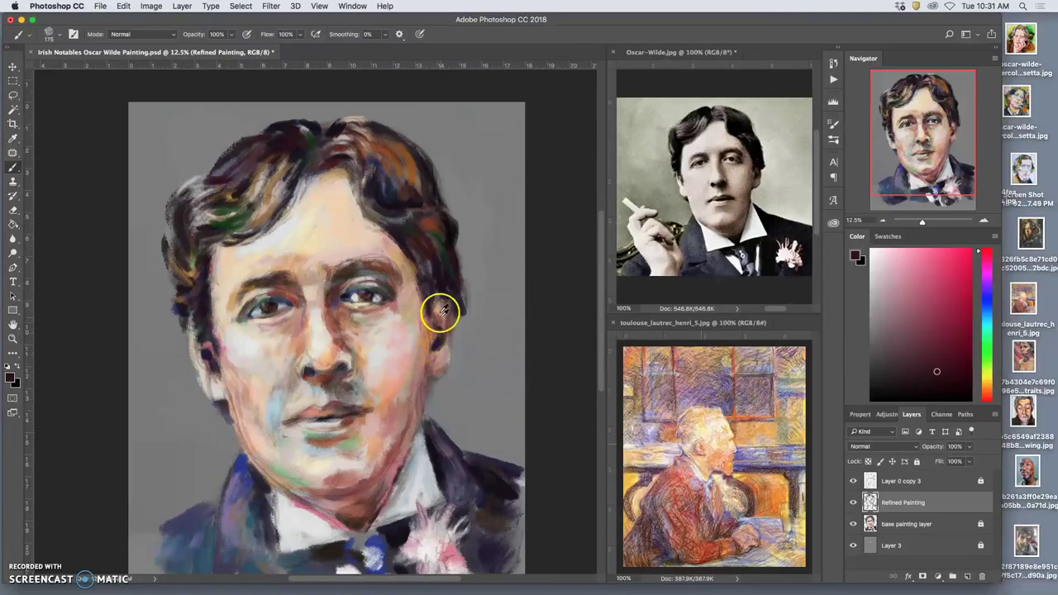
left_click(417, 194, "alt")
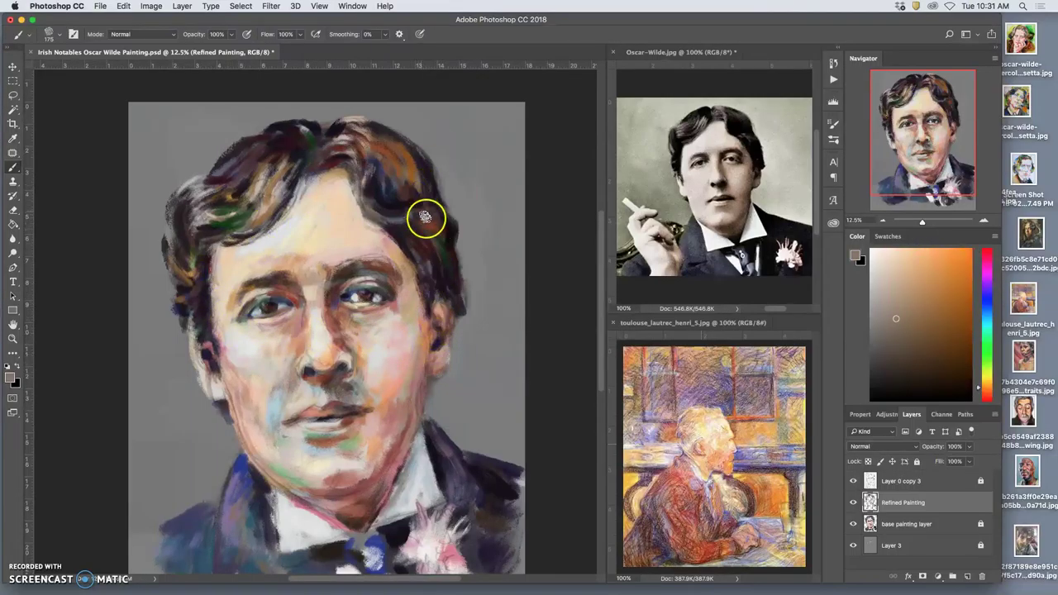
left_click_drag(418, 231, 416, 226)
mouse_move(427, 212)
left_mouse_down()
mouse_move(449, 256)
mouse_move(443, 279)
mouse_move(454, 303)
left_mouse_up()
Deepen the hair on the right side and the upper left waves with near-black sampled from the hair
left_click(448, 250, "alt")
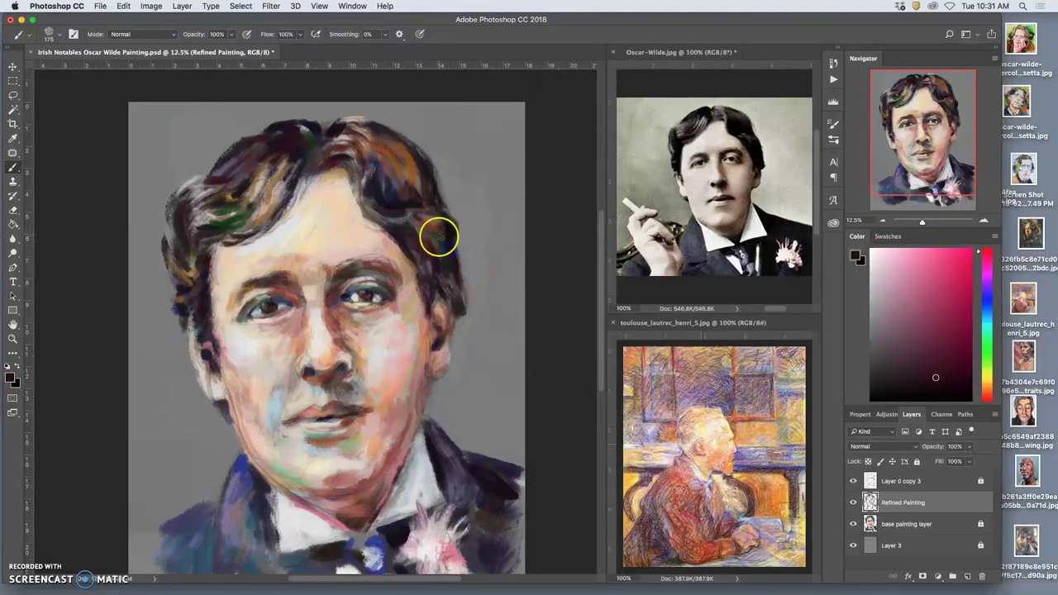
left_click_drag(441, 237, 449, 267)
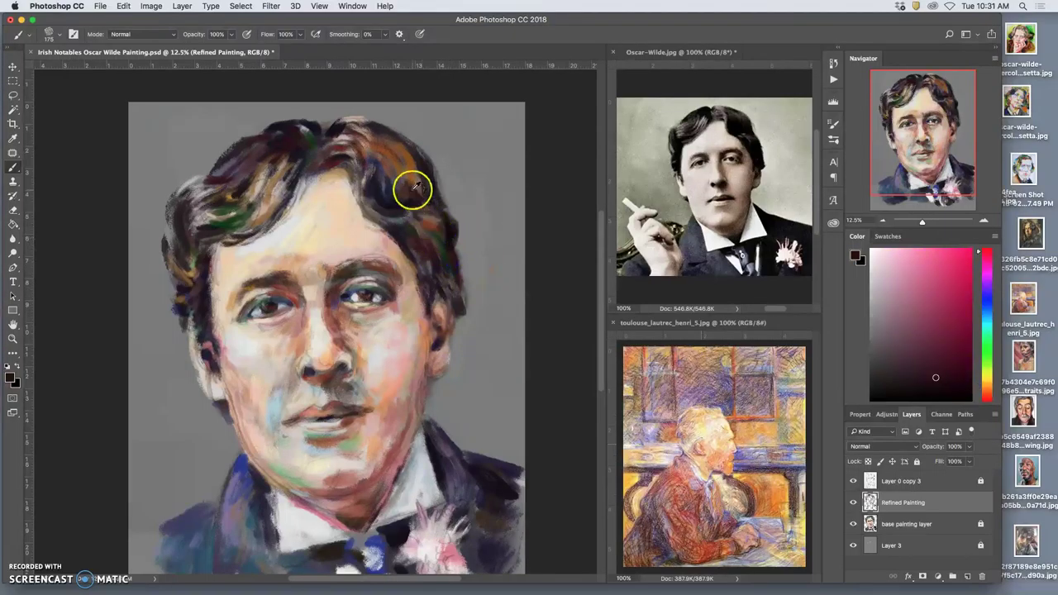
left_click(445, 252, "alt")
mouse_move(425, 225)
left_mouse_down()
mouse_move(415, 165)
mouse_move(417, 177)
left_mouse_up()
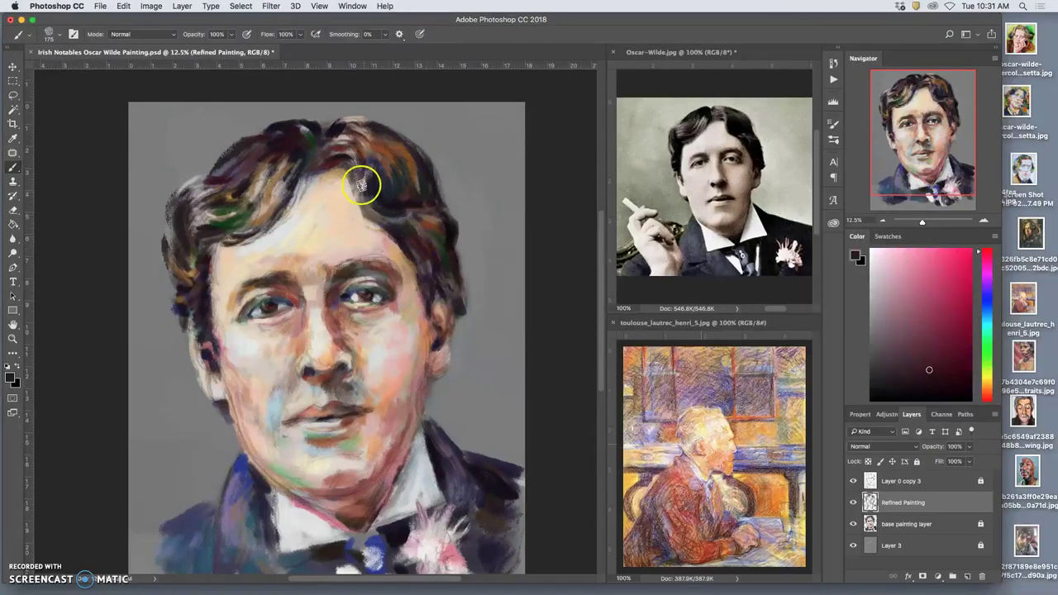
mouse_move(288, 160)
left_mouse_down()
mouse_move(262, 181)
mouse_move(334, 162)
mouse_move(262, 177)
mouse_move(231, 206)
mouse_move(263, 177)
mouse_move(252, 199)
mouse_move(277, 150)
mouse_move(233, 208)
mouse_move(263, 196)
left_mouse_up()
Brush dark red sampled from the parting into the left hair, the left sideburn and the left ear
left_click(332, 168, "alt")
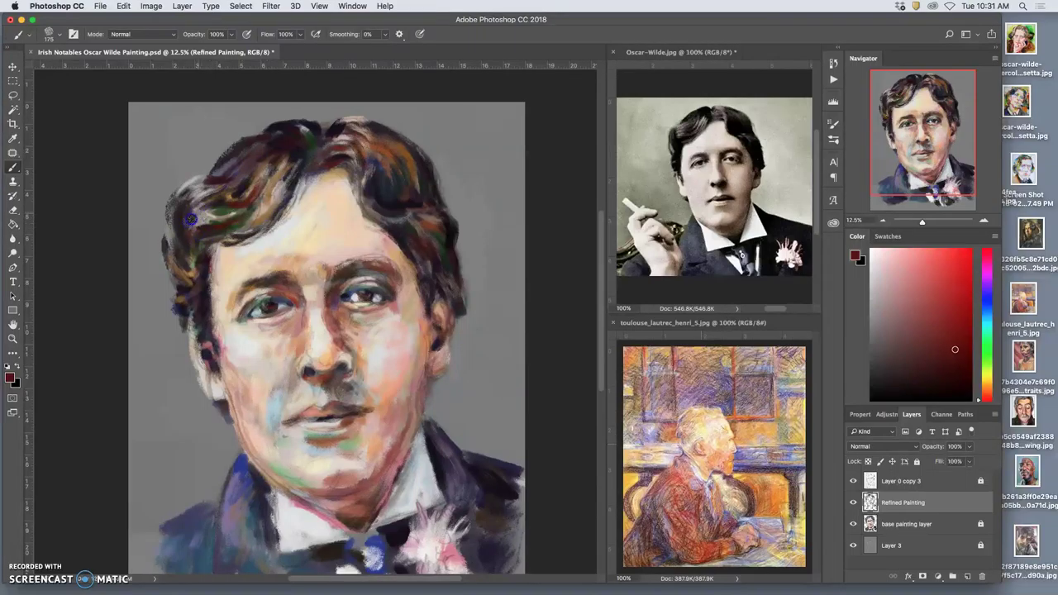
left_click_drag(202, 221, 202, 217)
mouse_move(198, 282)
left_mouse_down()
mouse_move(231, 209)
mouse_move(186, 282)
mouse_move(202, 255)
left_mouse_up()
left_click_drag(209, 340, 221, 346)
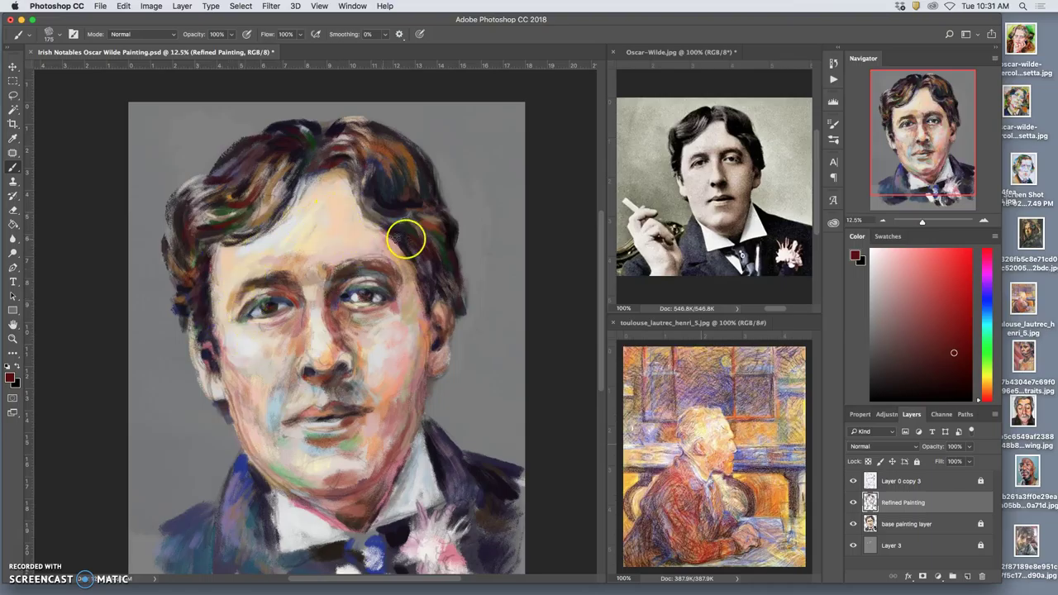
Shade around the right mouth corner with dark red and blend sampled peach beside the upper lip
mouse_move(343, 396)
left_mouse_down()
mouse_move(273, 343)
mouse_move(292, 286)
mouse_move(307, 389)
mouse_move(377, 366)
mouse_move(411, 385)
mouse_move(390, 421)
mouse_move(378, 389)
mouse_move(404, 331)
left_mouse_up()
mouse_move(394, 354)
left_mouse_down()
mouse_move(339, 391)
mouse_move(311, 370)
mouse_move(401, 344)
mouse_move(373, 389)
mouse_move(388, 377)
mouse_move(382, 388)
mouse_move(360, 354)
left_mouse_up()
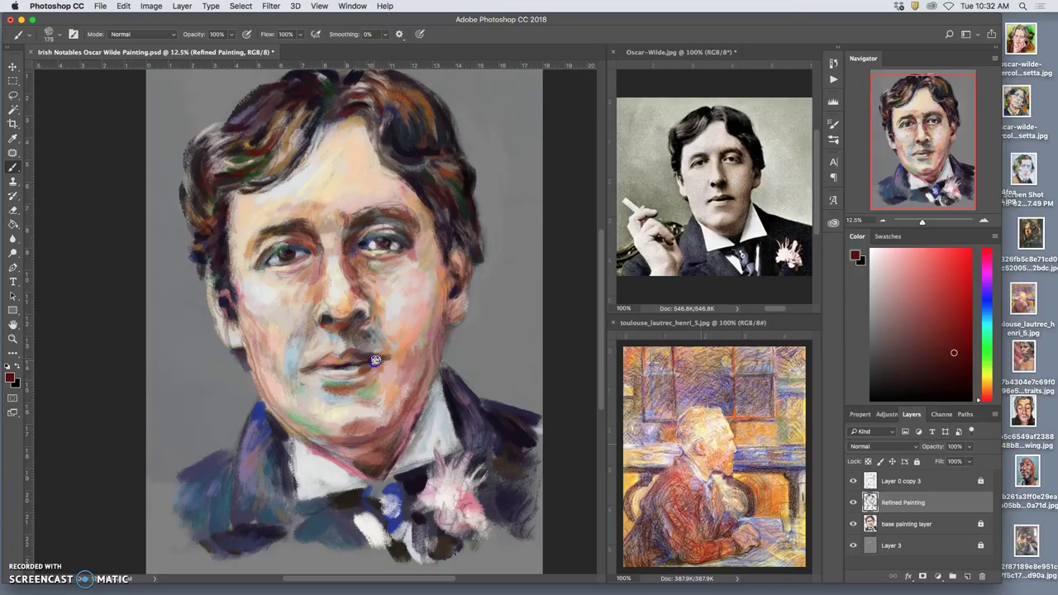
mouse_move(467, 327)
left_mouse_down()
mouse_move(455, 354)
mouse_move(406, 364)
mouse_move(395, 347)
left_mouse_up()
left_click(394, 347, "alt")
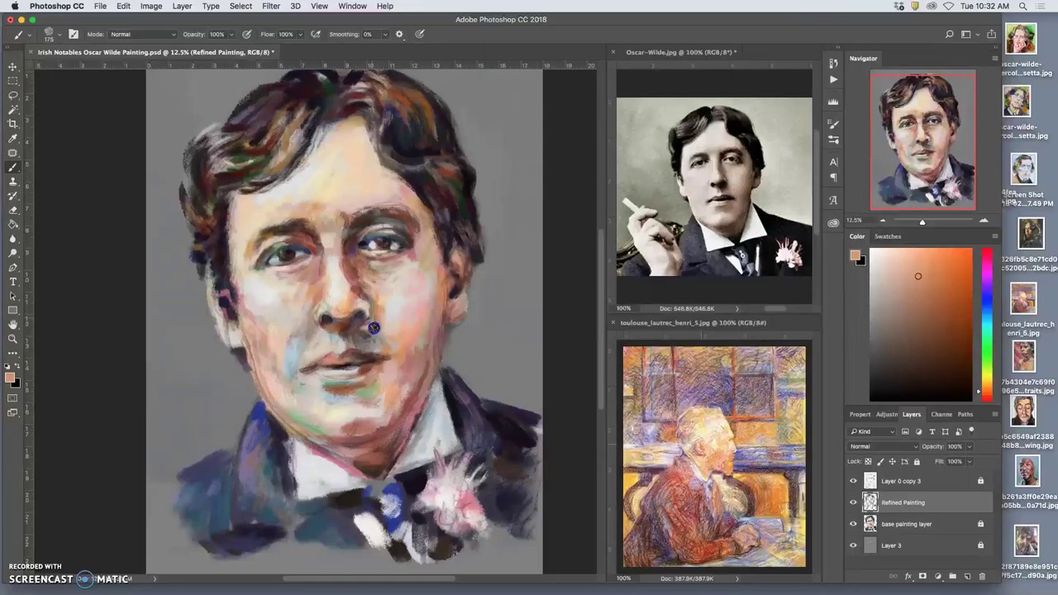
mouse_move(373, 336)
left_mouse_down()
mouse_move(418, 382)
mouse_move(363, 329)
left_mouse_up()
Rework the upper lip, mouth and chin with reddish and skin tones sampled from the face
left_click(416, 392, "alt")
left_click(343, 325, "alt")
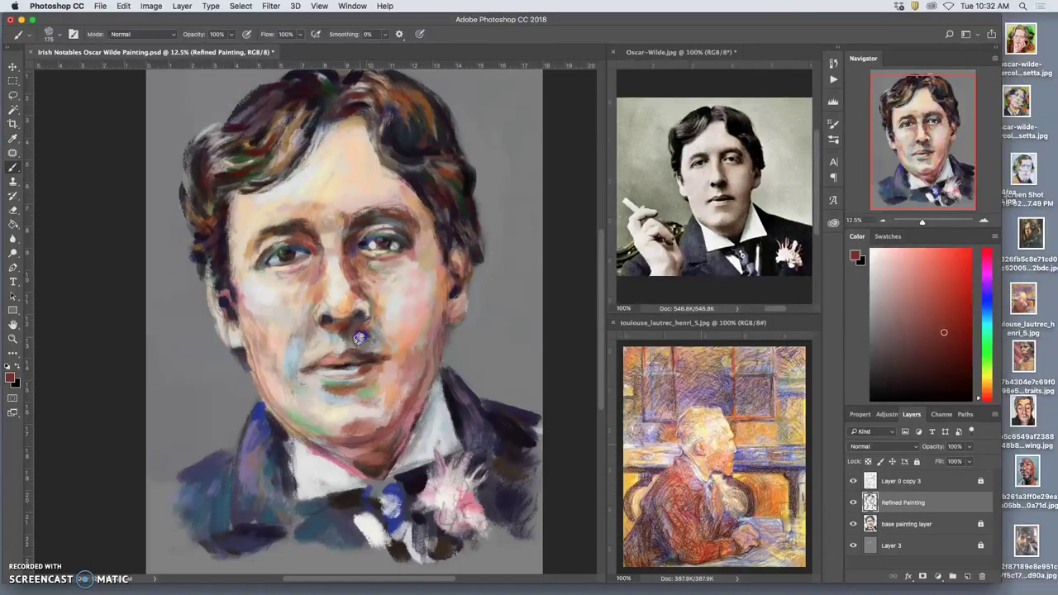
mouse_move(345, 337)
left_mouse_down()
mouse_move(404, 352)
mouse_move(389, 415)
mouse_move(363, 395)
left_mouse_up()
left_click(361, 391, "alt")
left_click(354, 320)
mouse_move(378, 342)
left_mouse_down()
mouse_move(413, 366)
mouse_move(405, 405)
mouse_move(336, 422)
mouse_move(348, 323)
mouse_move(329, 407)
mouse_move(308, 430)
mouse_move(289, 422)
mouse_move(311, 435)
mouse_move(286, 418)
mouse_move(313, 434)
mouse_move(269, 400)
mouse_move(319, 436)
left_mouse_up()
Sample coral red from the jacket in toulouse_lautrec_henri_5.jpg and brush it along the portrait's left jawline
left_click(344, 329, "alt")
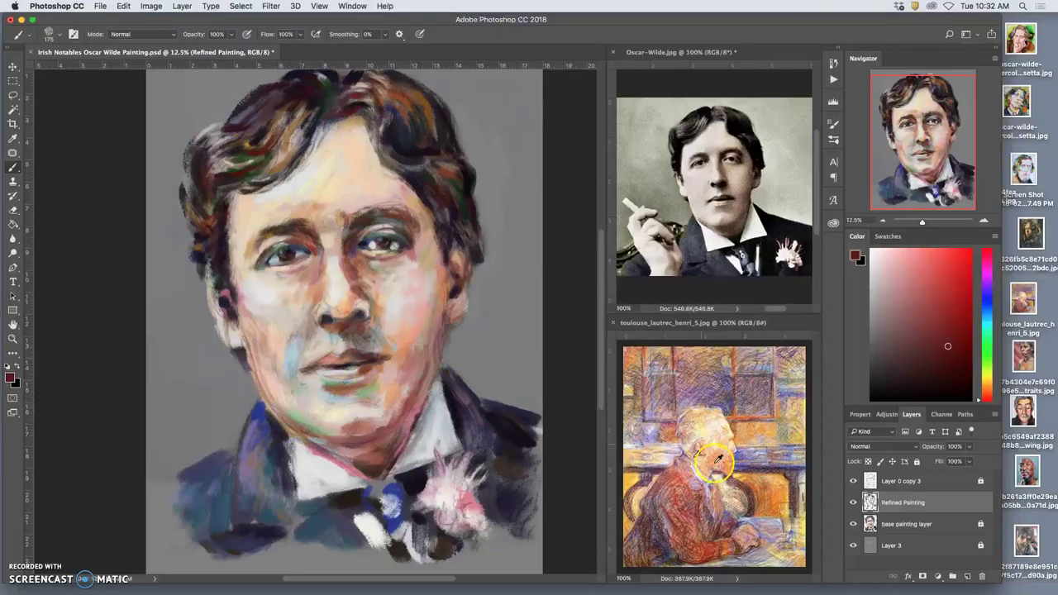
left_click(677, 481, "alt")
left_click_drag(256, 413, 304, 435)
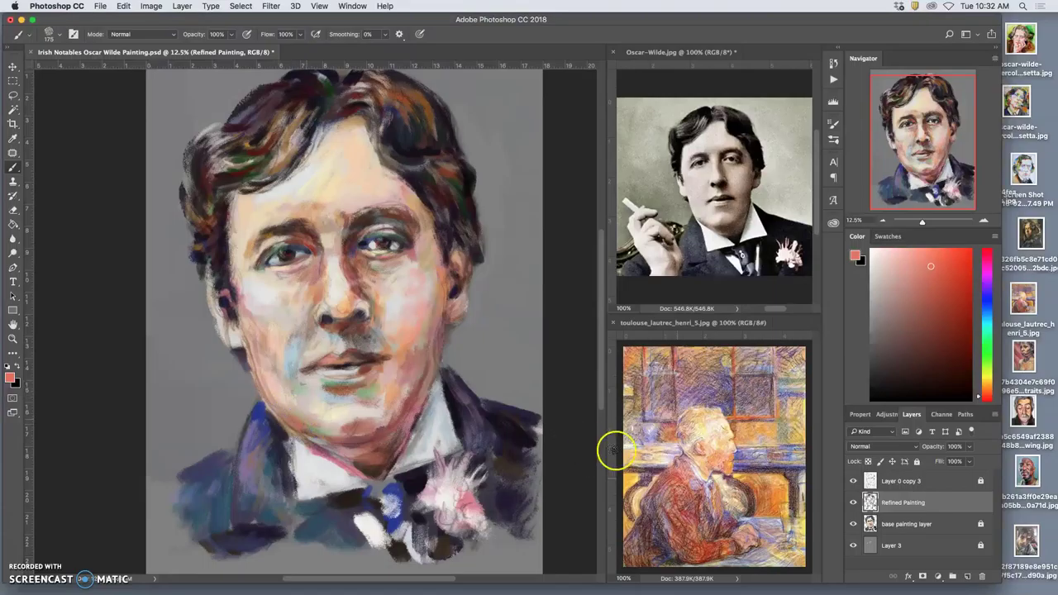
Switch to the toulouse_lautrec_henri_5.jpg reference to pick another colour around the sitter's hair
left_click(680, 441)
left_click_drag(687, 434, 682, 422)
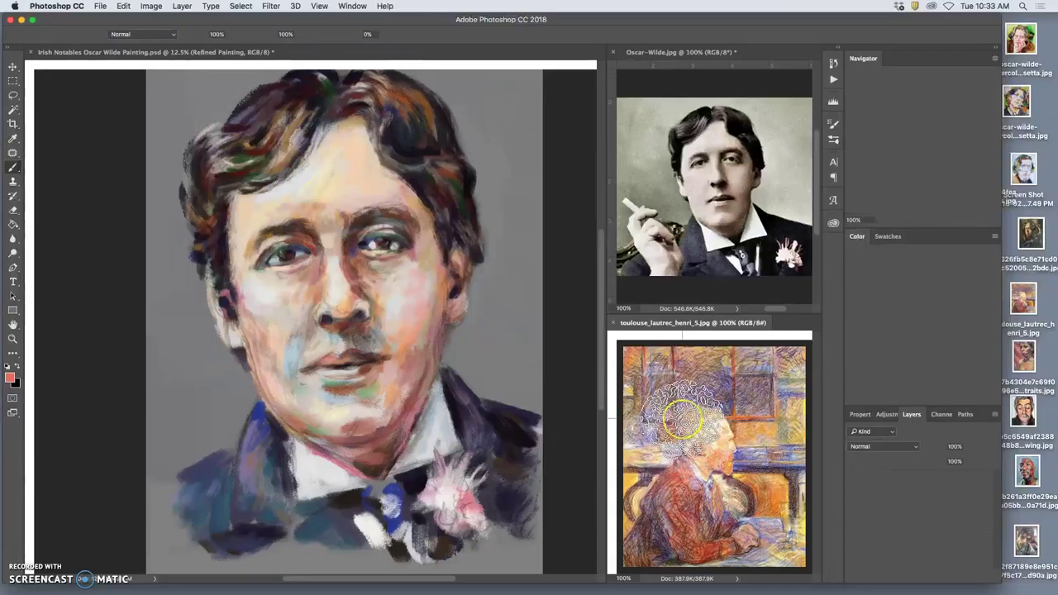